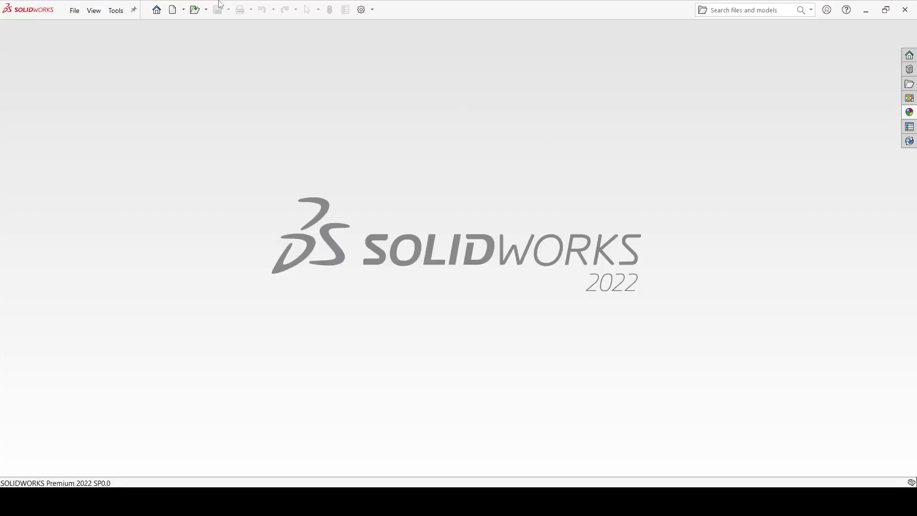
Create a new blank part document and select its Front Plane for sketching.
{"action": "left_click", "coordinate": [175, 9]}
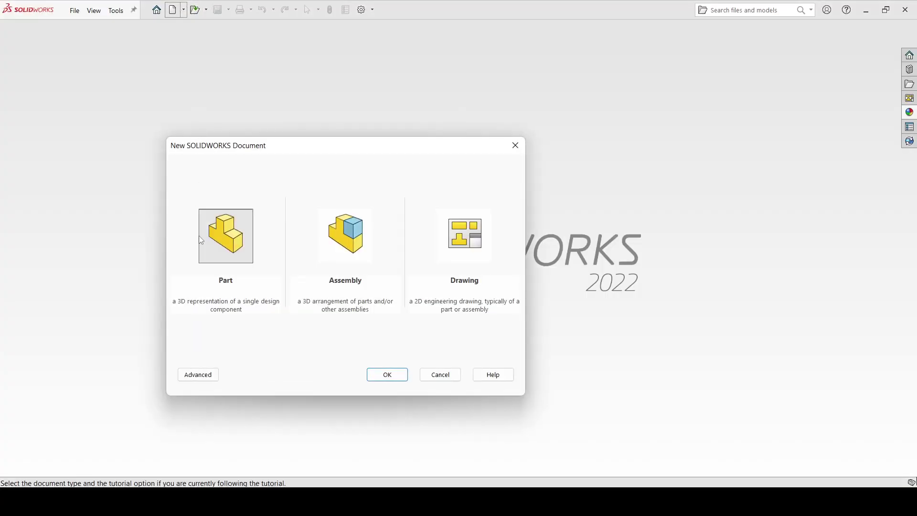
{"action": "left_click", "coordinate": [223, 250]}
{"action": "left_click", "coordinate": [395, 375]}
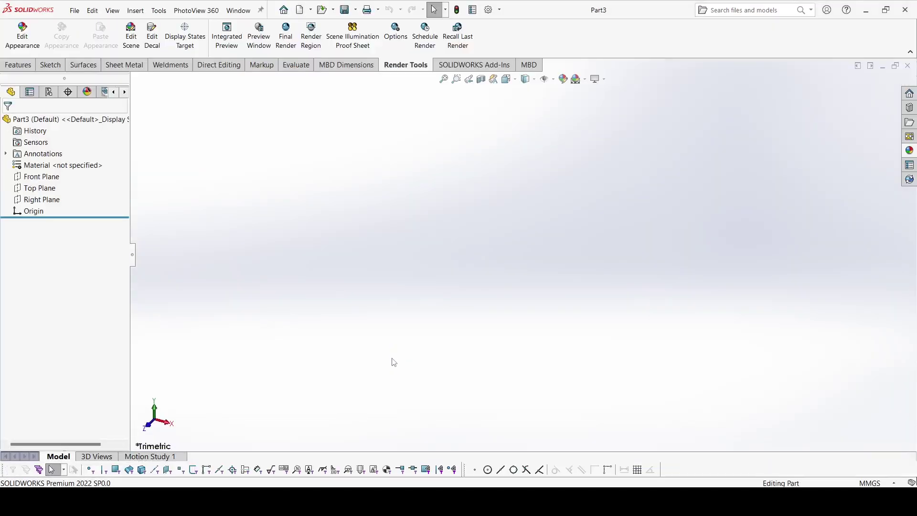
{"action": "left_click", "coordinate": [41, 177]}
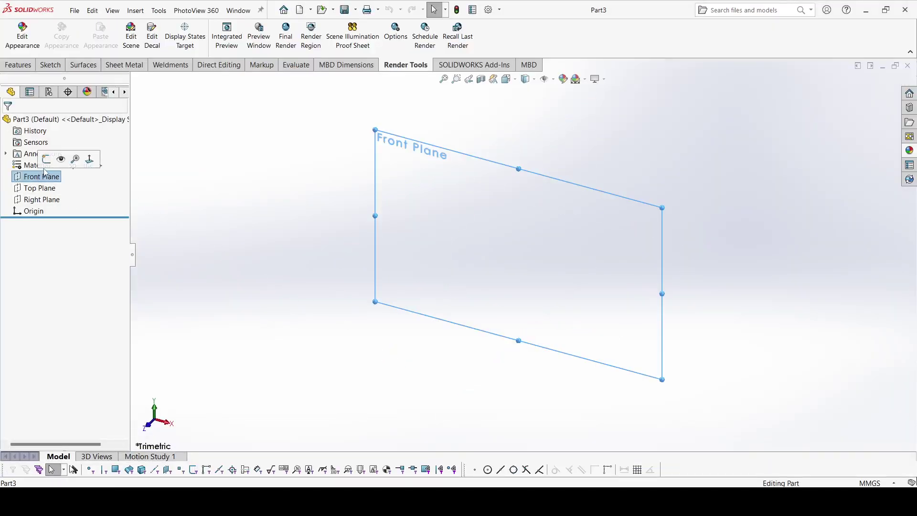
Start a sketch on the Front Plane and draw a circle centred on the origin.
{"action": "left_click", "coordinate": [51, 156]}
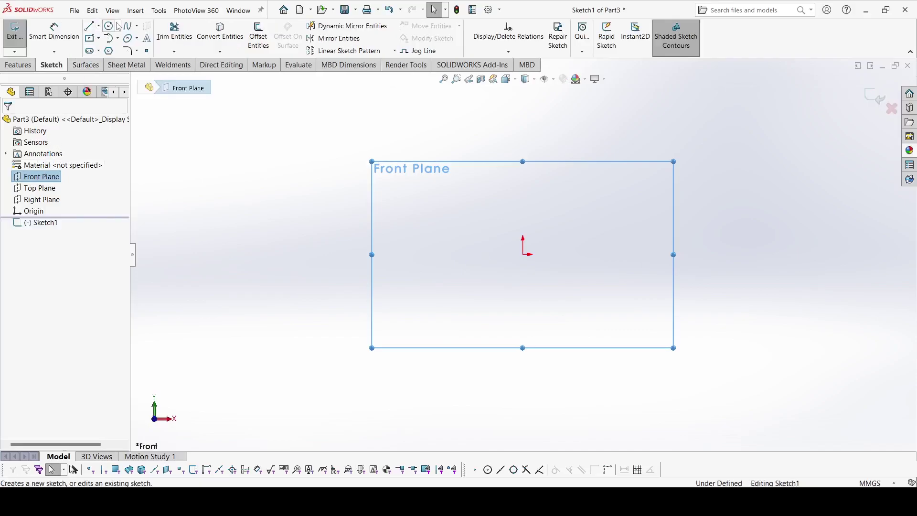
{"action": "left_click", "coordinate": [109, 26]}
{"action": "left_click", "coordinate": [523, 255]}
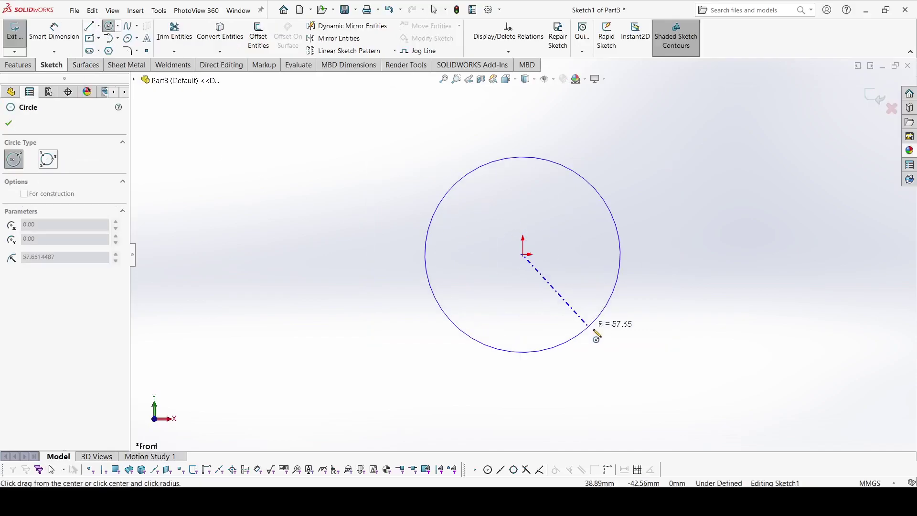
{"action": "left_click", "coordinate": [612, 336]}
{"action": "right_click", "coordinate": [612, 336]}
{"action": "left_click", "coordinate": [632, 342]}
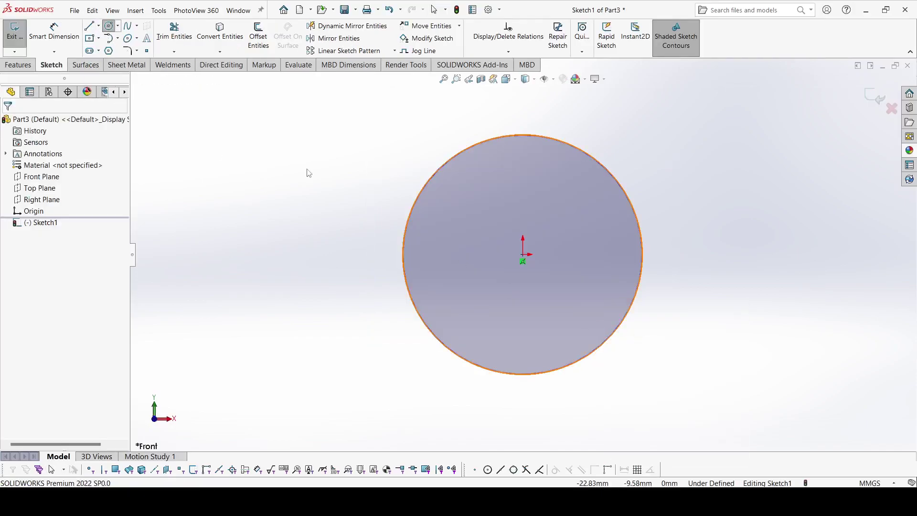
Dimension the origin-centred circle's diameter to 130 mm.
{"action": "left_click", "coordinate": [54, 31]}
{"action": "left_click", "coordinate": [548, 139]}
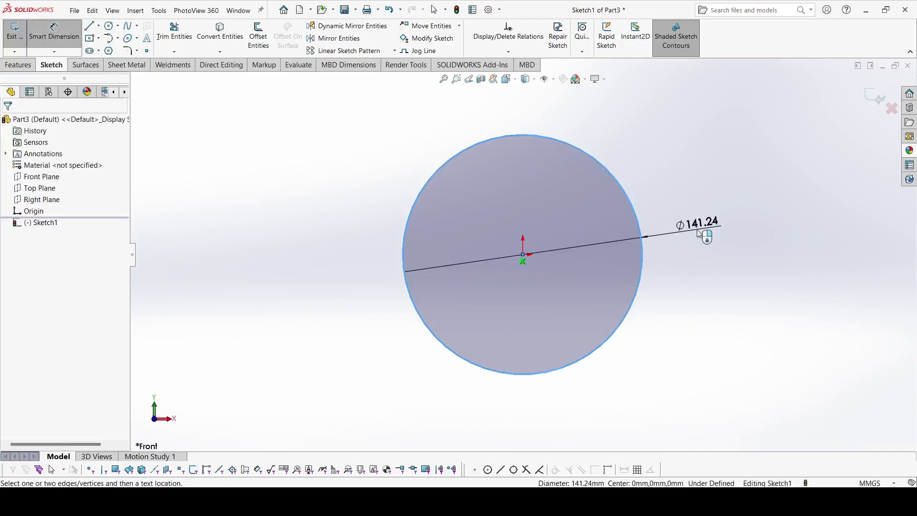
{"action": "left_click", "coordinate": [699, 233]}
{"action": "type", "text": "130"}
{"action": "key", "text": "Return"}
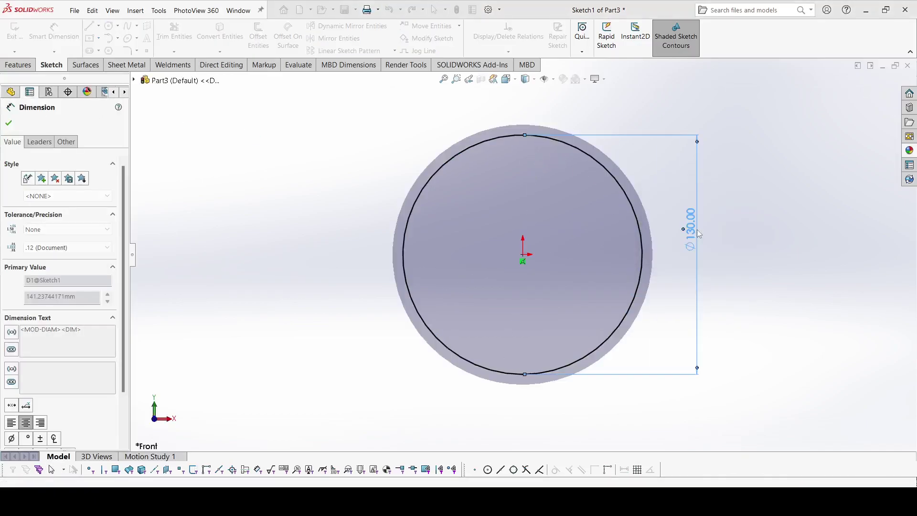
{"action": "key", "text": "Escape"}
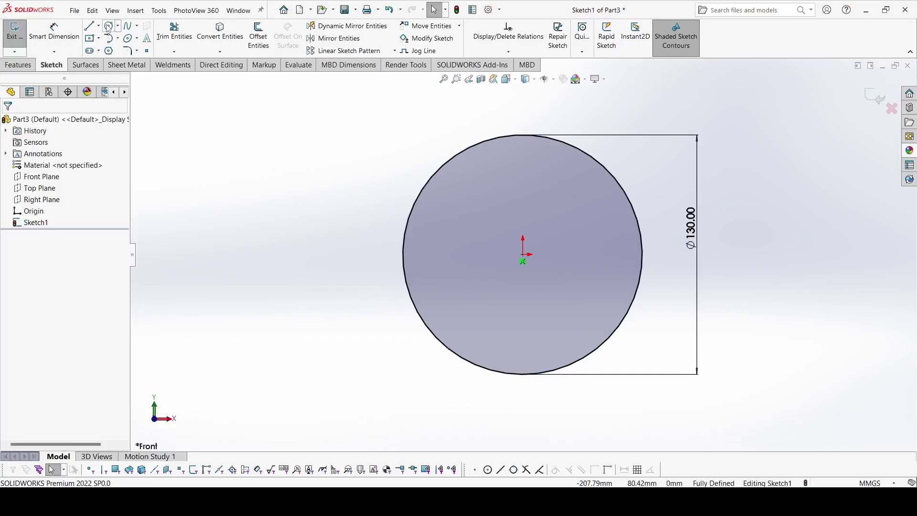
{"action": "left_click", "coordinate": [108, 26]}
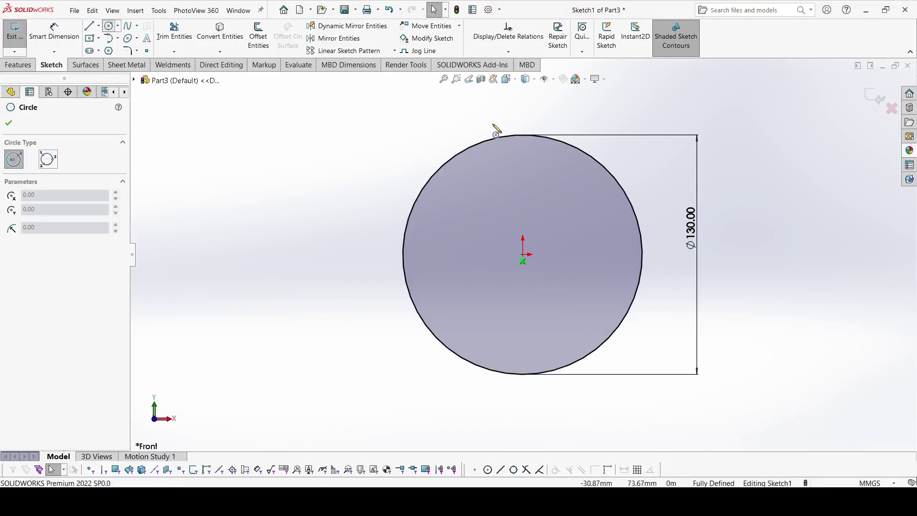
Draw a circle centred on the big circle's top point and dimension it Ø30 mm.
{"action": "left_click", "coordinate": [523, 135]}
{"action": "left_click", "coordinate": [541, 159]}
{"action": "right_click", "coordinate": [541, 161]}
{"action": "left_click", "coordinate": [559, 166]}
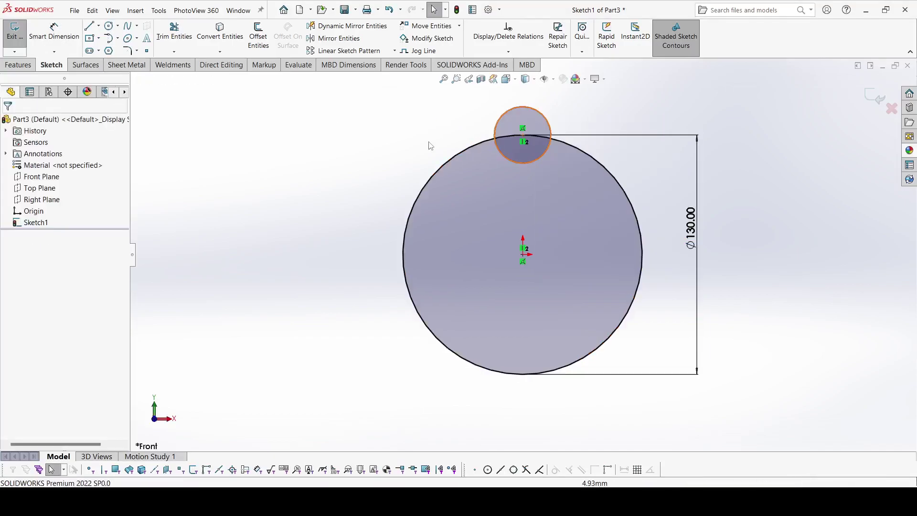
{"action": "key", "text": "d"}
{"action": "left_click", "coordinate": [523, 116]}
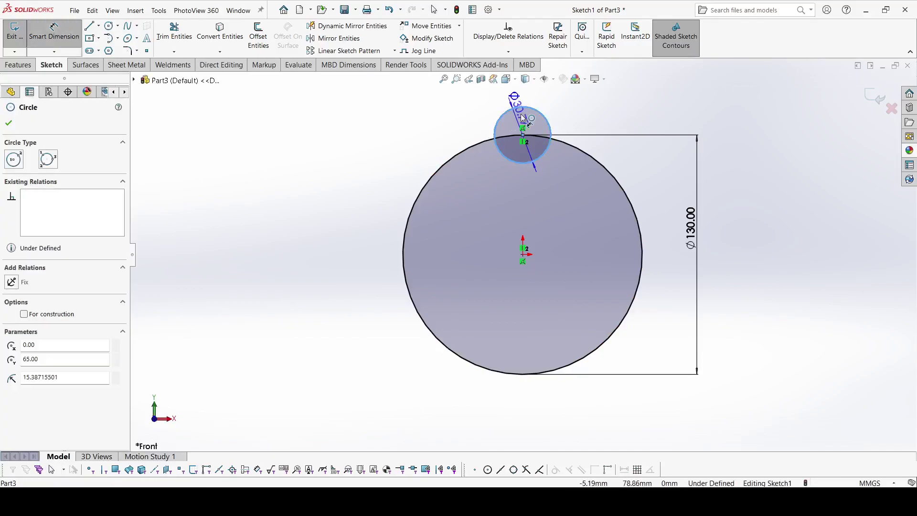
{"action": "left_click", "coordinate": [624, 119]}
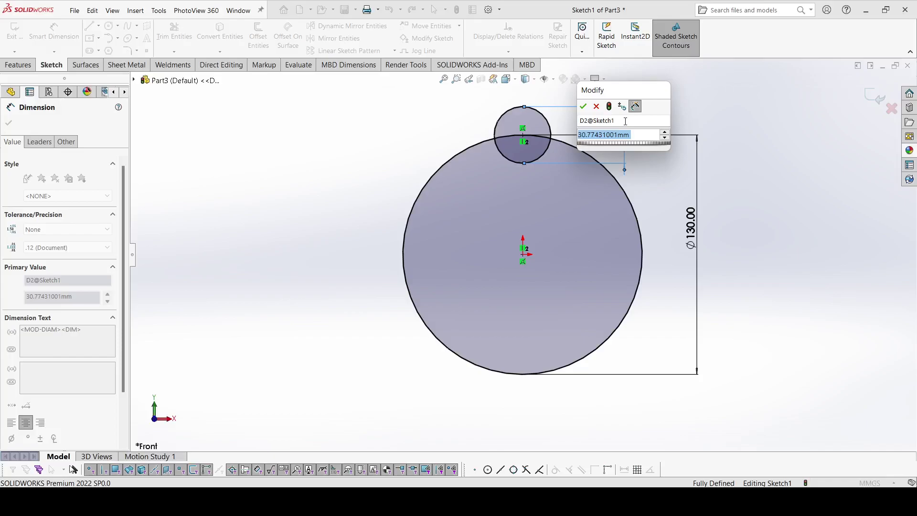
{"action": "type", "text": "30"}
{"action": "key", "text": "Return"}
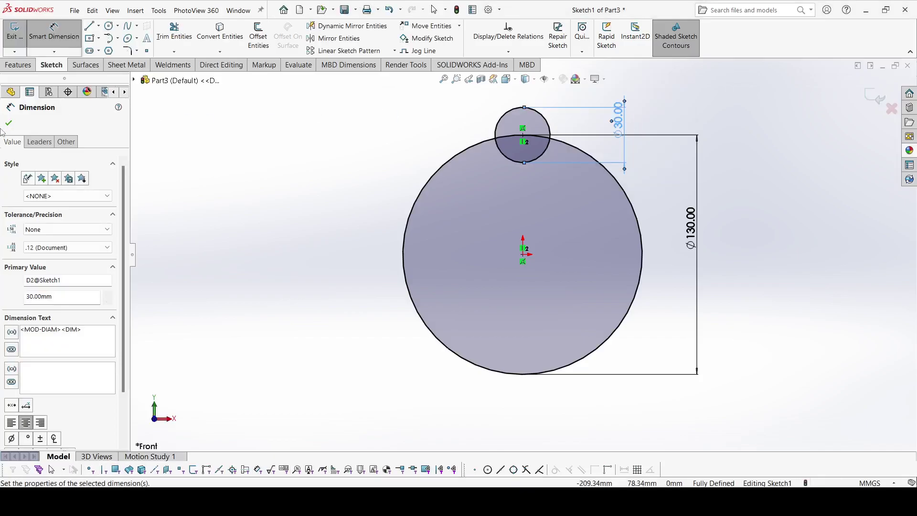
{"action": "left_click", "coordinate": [9, 123]}
Add a concentric circle inside the Ø30 circle and dimension it Ø16 mm.
{"action": "left_click", "coordinate": [113, 28]}
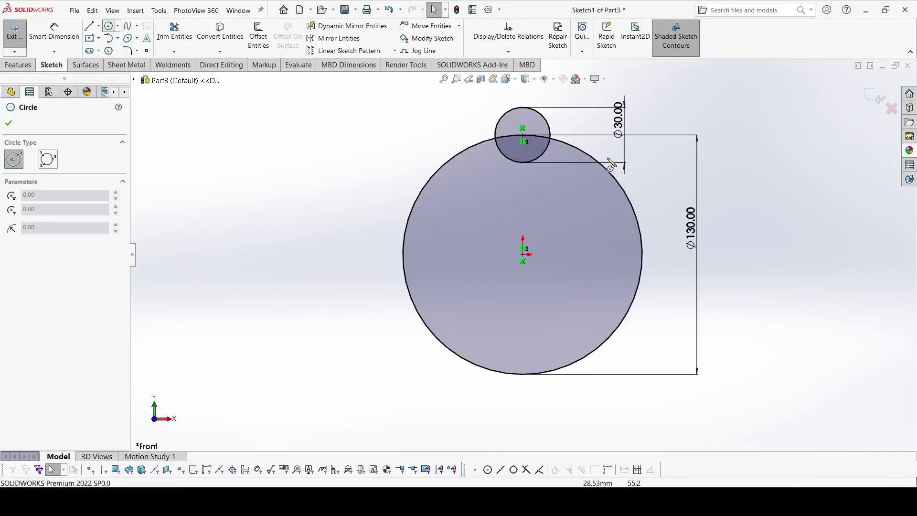
{"action": "left_click", "coordinate": [536, 144]}
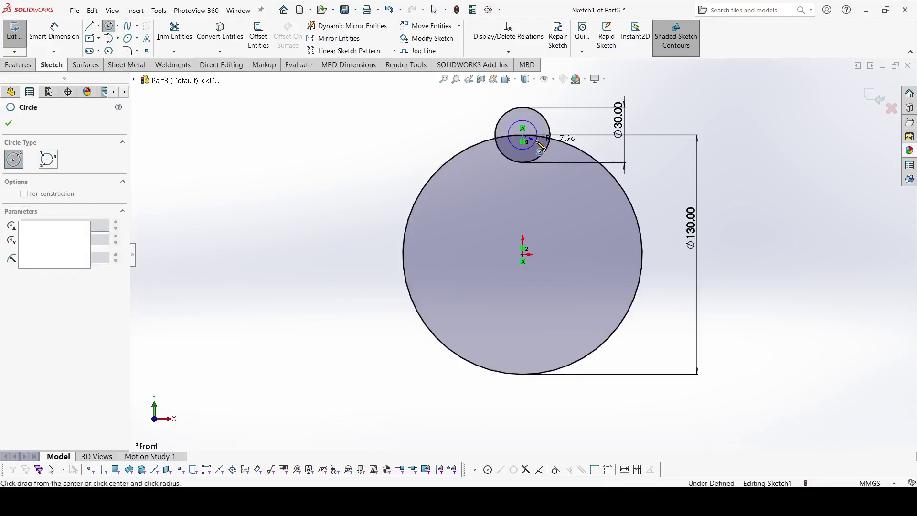
{"action": "left_click", "coordinate": [11, 123]}
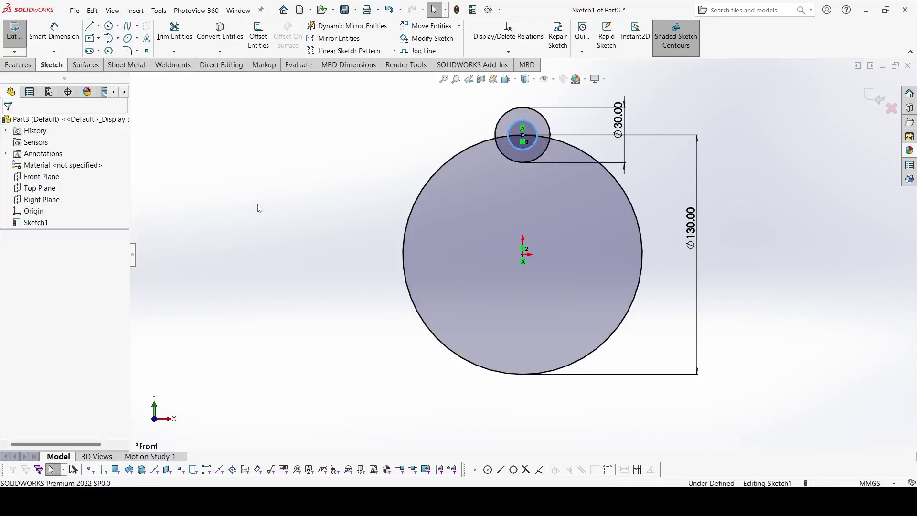
{"action": "right_click", "coordinate": [258, 208]}
{"action": "left_click", "coordinate": [43, 39]}
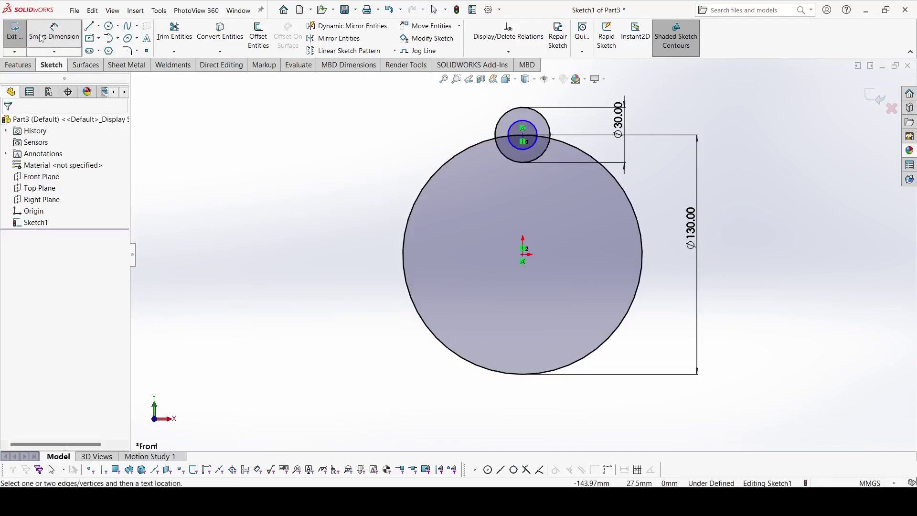
{"action": "left_click", "coordinate": [512, 129]}
{"action": "left_click", "coordinate": [472, 133]}
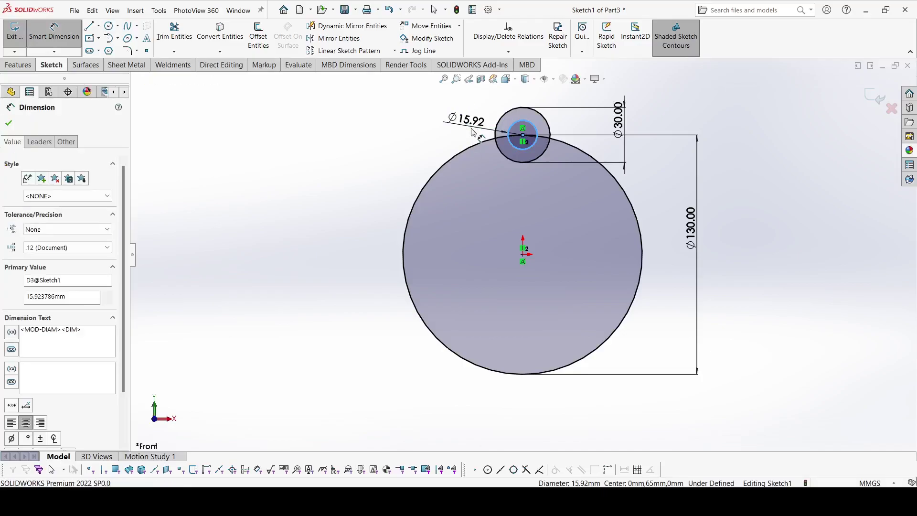
{"action": "type", "text": "16"}
{"action": "key", "text": "Return"}
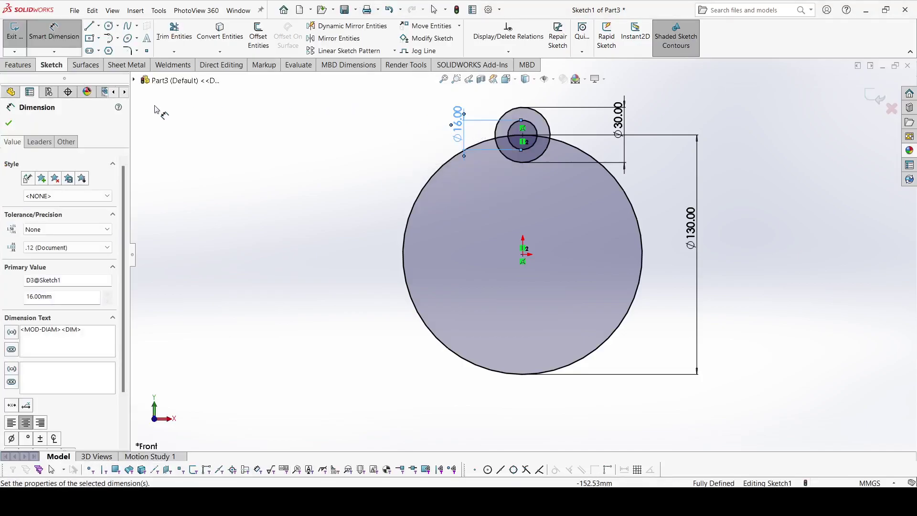
{"action": "left_click", "coordinate": [9, 123]}
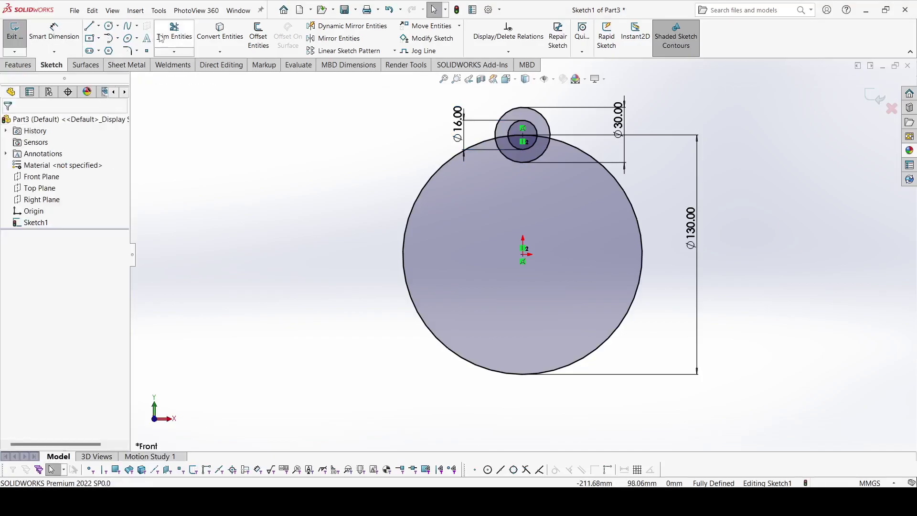
Power-trim the Ø30 circle's lower arc and the Ø130 arc inside the lug.
{"action": "left_click", "coordinate": [174, 33]}
{"action": "scroll", "coordinate": [516, 158], "scroll_direction": "down", "scroll_amount": 2}
{"action": "scroll", "coordinate": [515, 156], "scroll_direction": "down", "scroll_amount": 2}
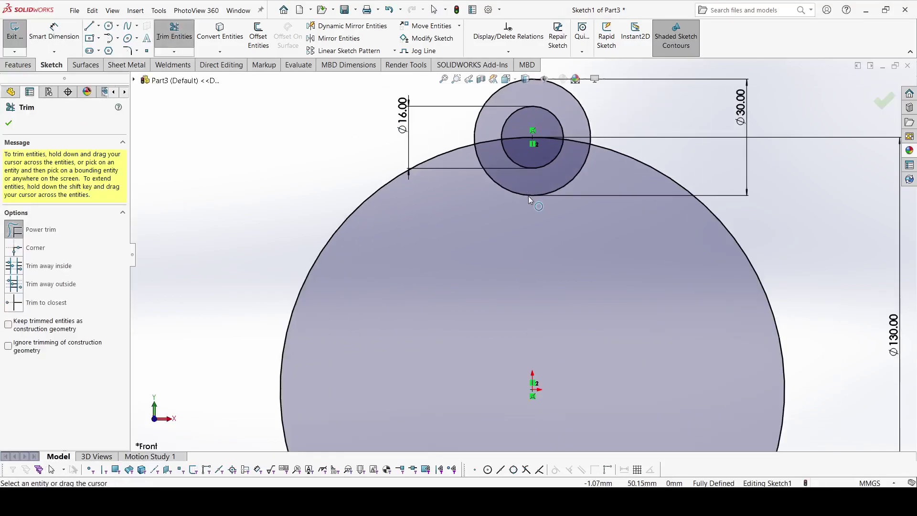
{"action": "mouse_move", "coordinate": [559, 174]}
{"action": "left_mouse_down"}
{"action": "mouse_move", "coordinate": [559, 193]}
{"action": "mouse_move", "coordinate": [569, 126]}
{"action": "mouse_move", "coordinate": [576, 153]}
{"action": "left_mouse_up"}
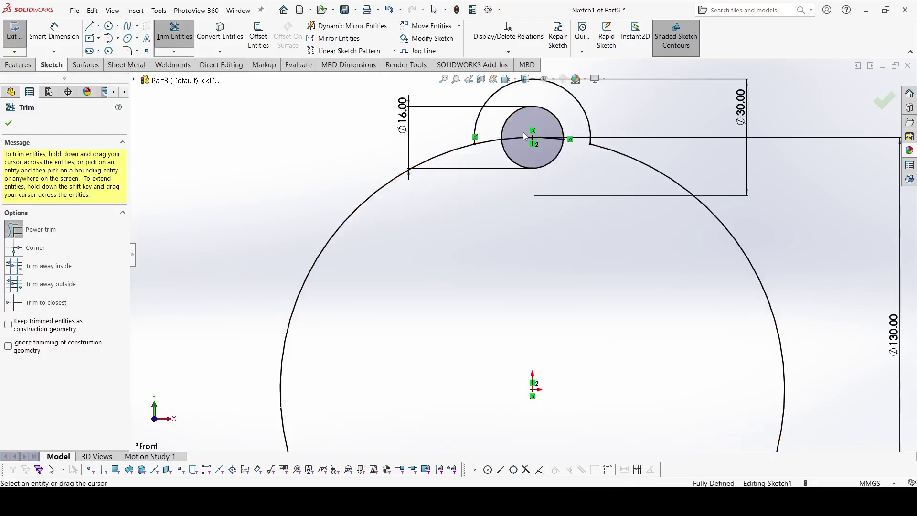
{"action": "mouse_move", "coordinate": [525, 132]}
{"action": "left_mouse_down"}
{"action": "mouse_move", "coordinate": [517, 143]}
{"action": "mouse_move", "coordinate": [491, 145]}
{"action": "left_mouse_up"}
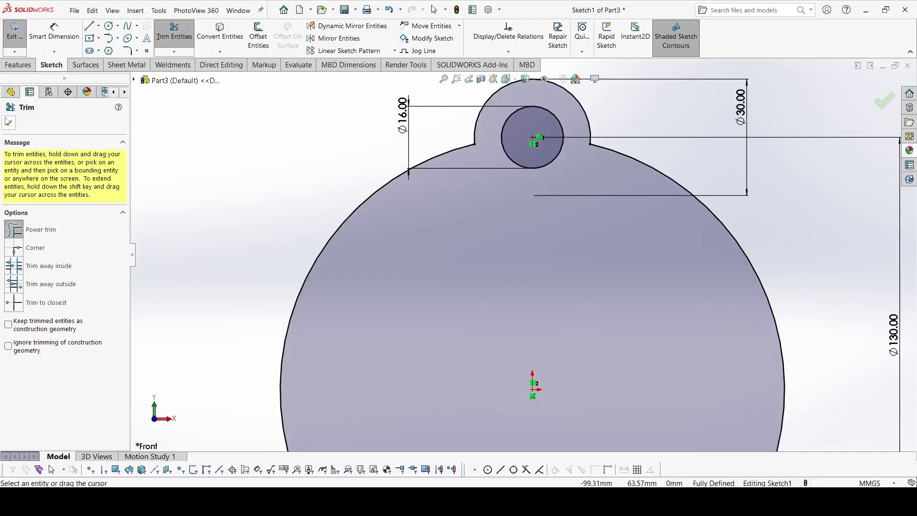
{"action": "left_click", "coordinate": [9, 123]}
{"action": "left_click", "coordinate": [395, 51]}
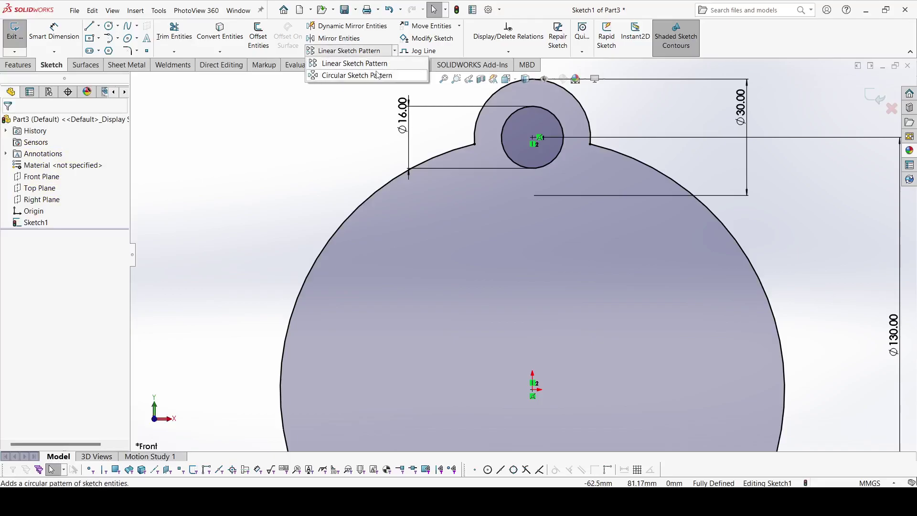
Circular-pattern the lug arc and Ø16 hole into 6 instances over 360°.
{"action": "left_click", "coordinate": [377, 75]}
{"action": "left_click", "coordinate": [479, 117]}
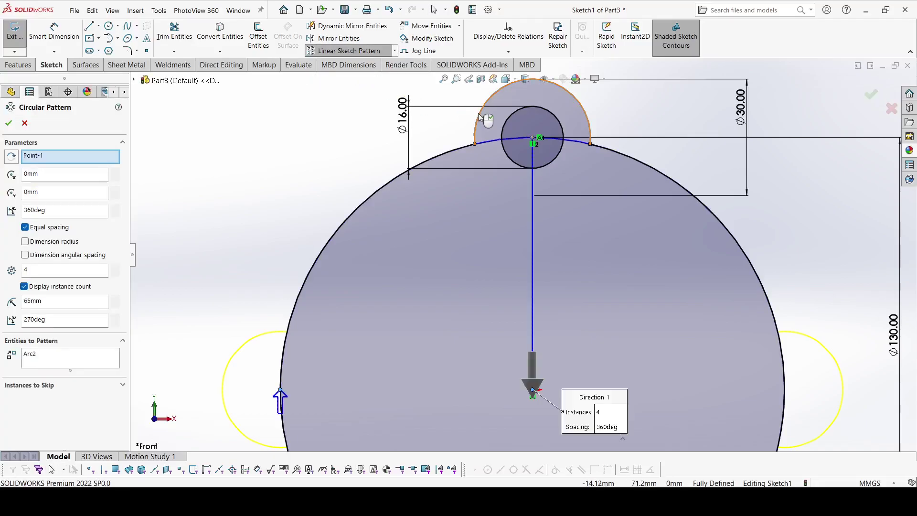
{"action": "left_click", "coordinate": [518, 125]}
{"action": "left_click", "coordinate": [72, 269]}
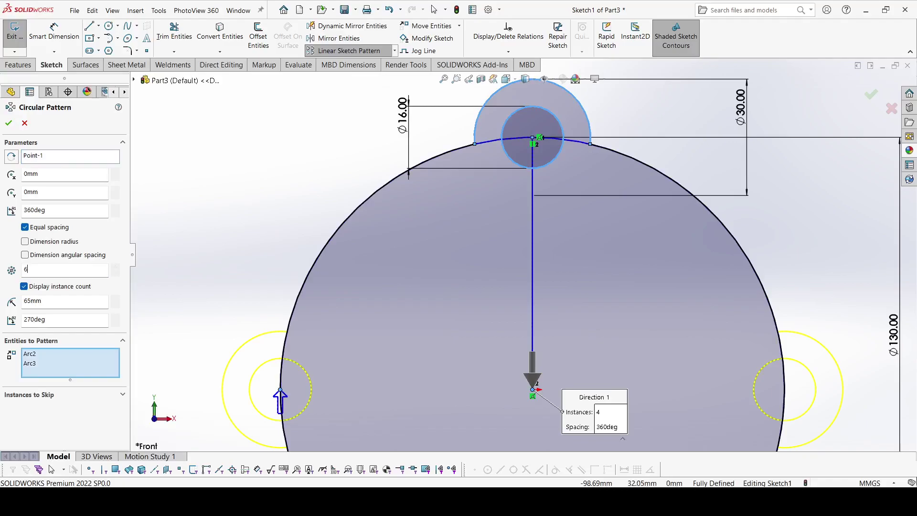
{"action": "left_click", "coordinate": [8, 123]}
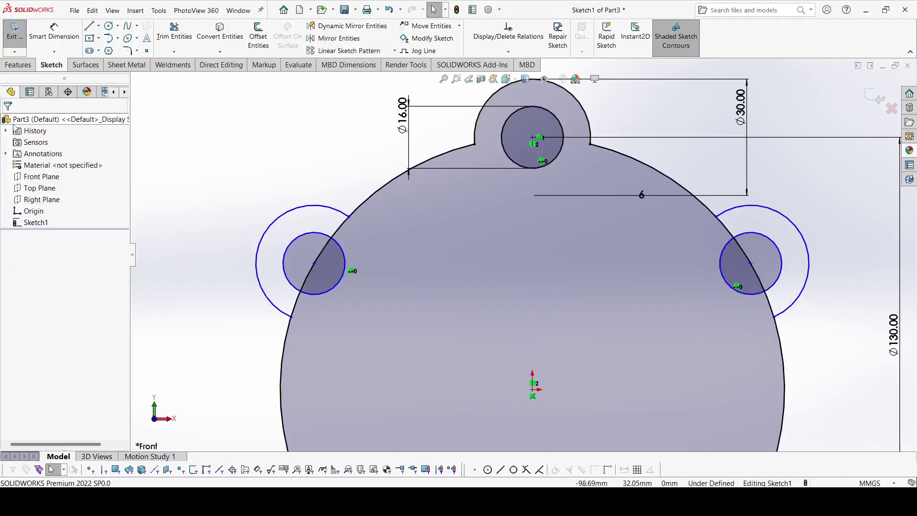
Make the circular pattern's centre point coincident with the origin.
{"action": "scroll", "coordinate": [379, 155], "scroll_direction": "up", "scroll_amount": 2}
{"action": "scroll", "coordinate": [523, 258], "scroll_direction": "up", "scroll_amount": 3}
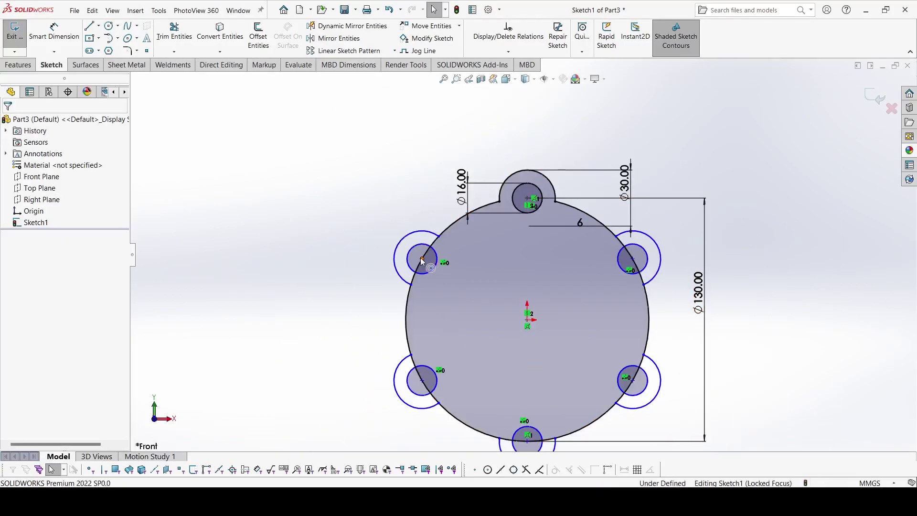
{"action": "left_click_drag", "start_coordinate": [424, 263], "coordinate": [393, 254]}
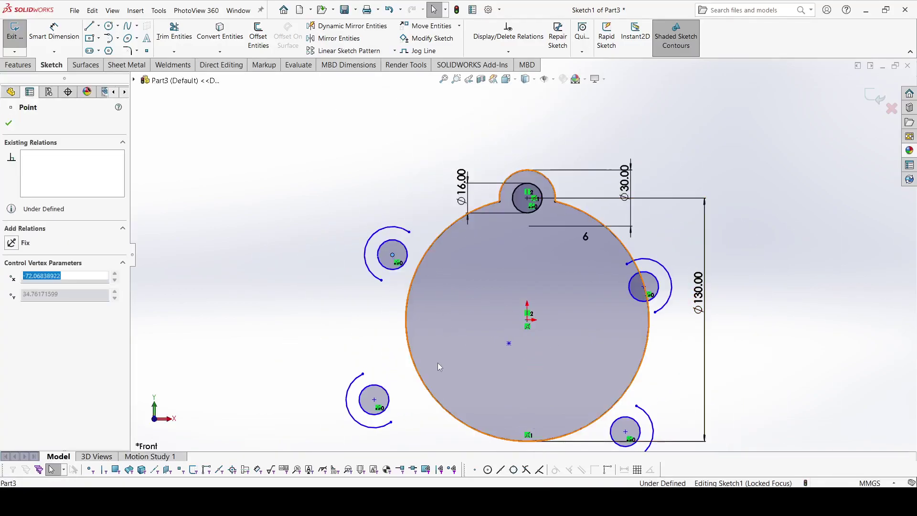
{"action": "left_click", "coordinate": [508, 343]}
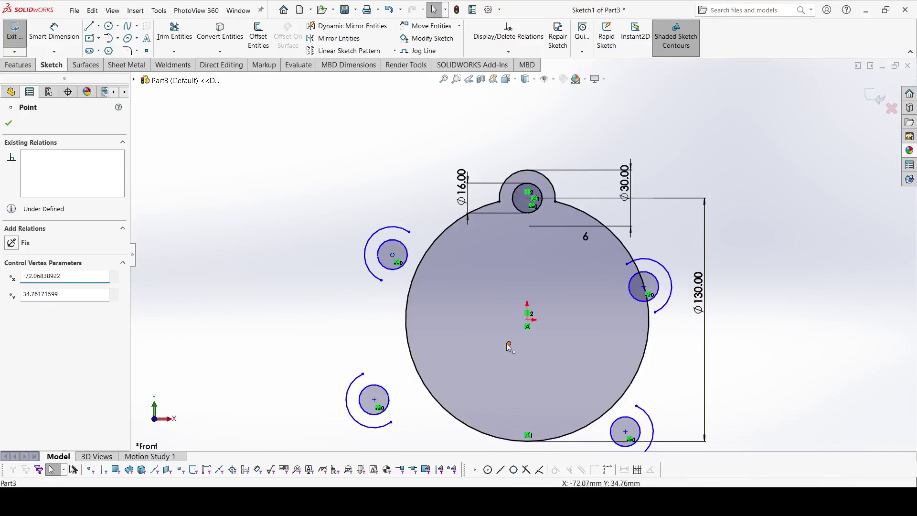
{"action": "left_click", "coordinate": [527, 319], "text": "ctrl"}
{"action": "left_click", "coordinate": [583, 277]}
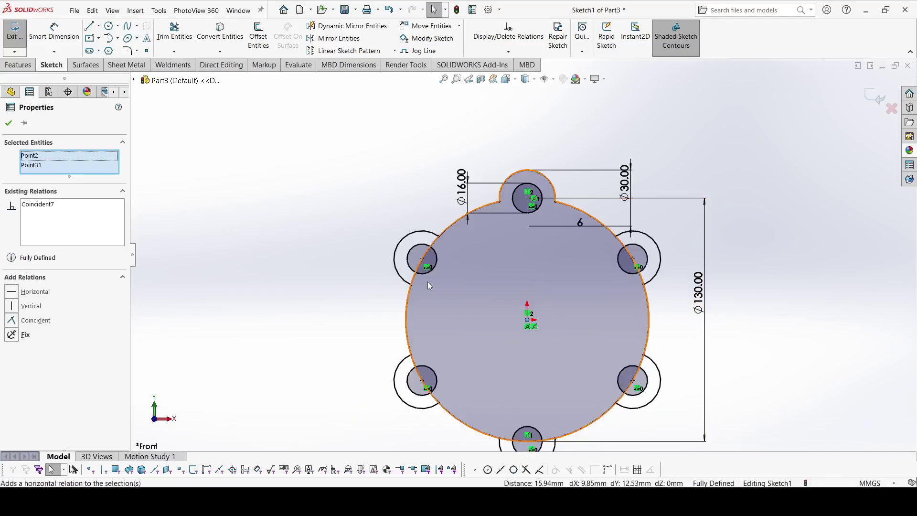
Trim the Ø130 arcs inside the upper-left, lower-left and bottom lugs.
{"action": "left_click", "coordinate": [174, 31]}
{"action": "scroll", "coordinate": [420, 239], "scroll_direction": "down", "scroll_amount": 5}
{"action": "left_click_drag", "start_coordinate": [468, 261], "coordinate": [442, 277]}
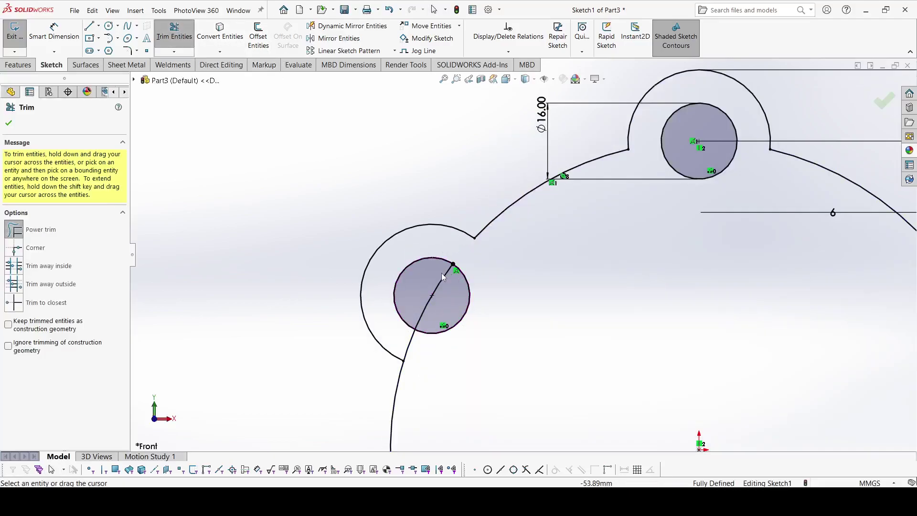
{"action": "scroll", "coordinate": [472, 299], "scroll_direction": "up", "scroll_amount": 5}
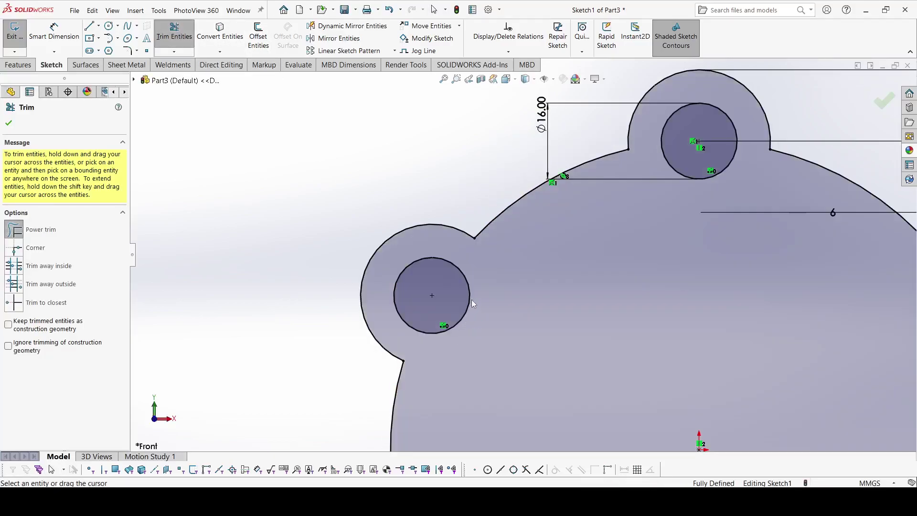
{"action": "scroll", "coordinate": [498, 345], "scroll_direction": "down", "scroll_amount": 5}
{"action": "mouse_move", "coordinate": [498, 344]}
{"action": "left_mouse_down"}
{"action": "mouse_move", "coordinate": [503, 304]}
{"action": "mouse_move", "coordinate": [481, 282]}
{"action": "left_mouse_up"}
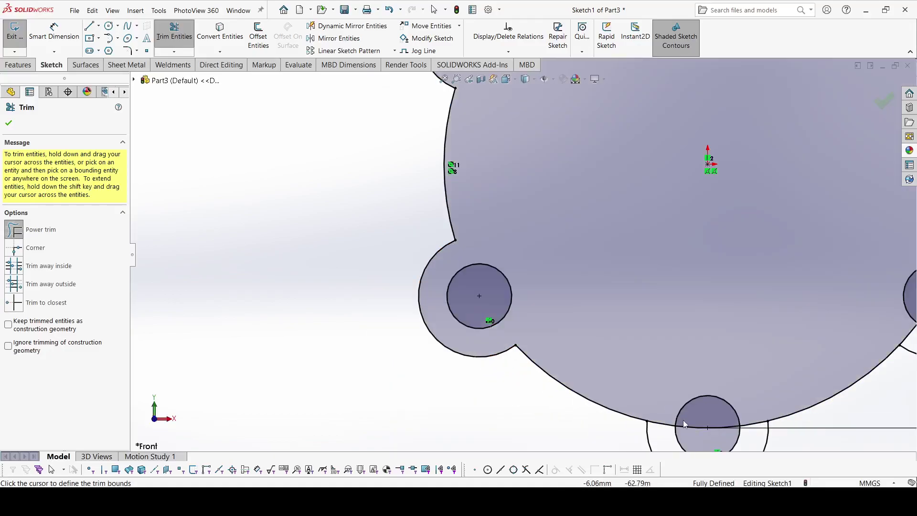
{"action": "left_click_drag", "start_coordinate": [666, 412], "coordinate": [667, 435]}
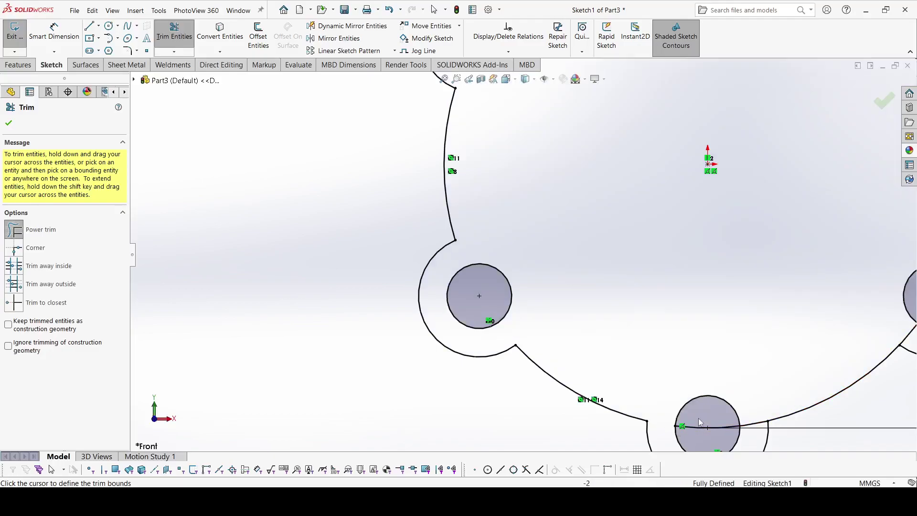
Trim the remaining arcs at the bottom, lower-right and right lugs, closing the outline.
{"action": "left_click_drag", "start_coordinate": [752, 417], "coordinate": [755, 434]}
{"action": "key", "text": "f"}
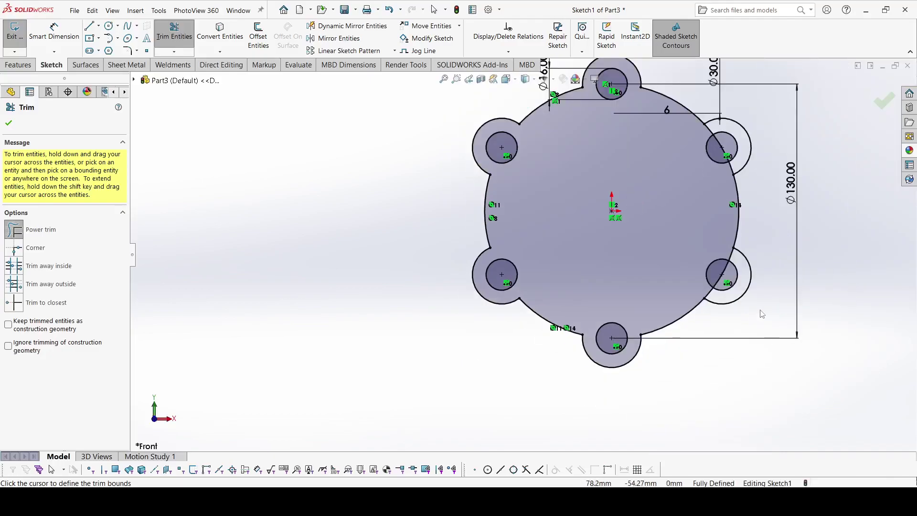
{"action": "scroll", "coordinate": [707, 285], "scroll_direction": "down", "scroll_amount": 4}
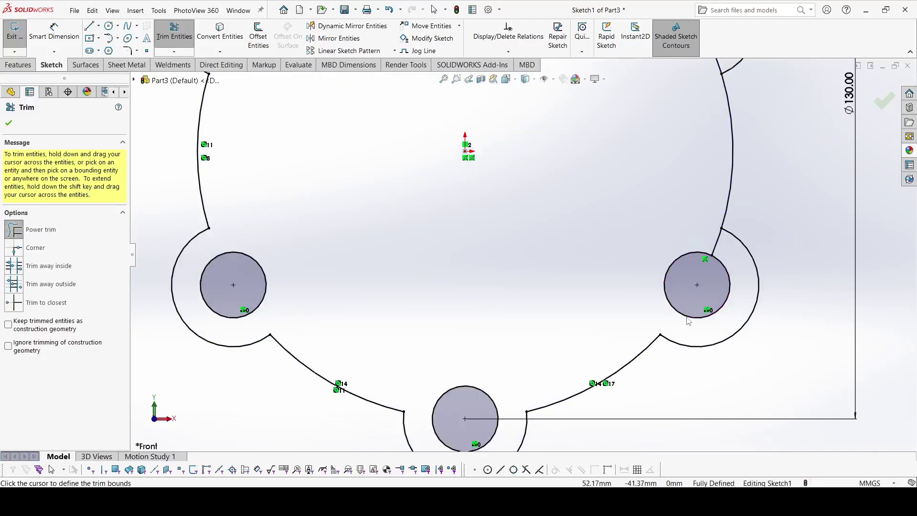
{"action": "left_click_drag", "start_coordinate": [711, 244], "coordinate": [688, 252]}
{"action": "key", "text": "f"}
{"action": "scroll", "coordinate": [568, 191], "scroll_direction": "down", "scroll_amount": 4}
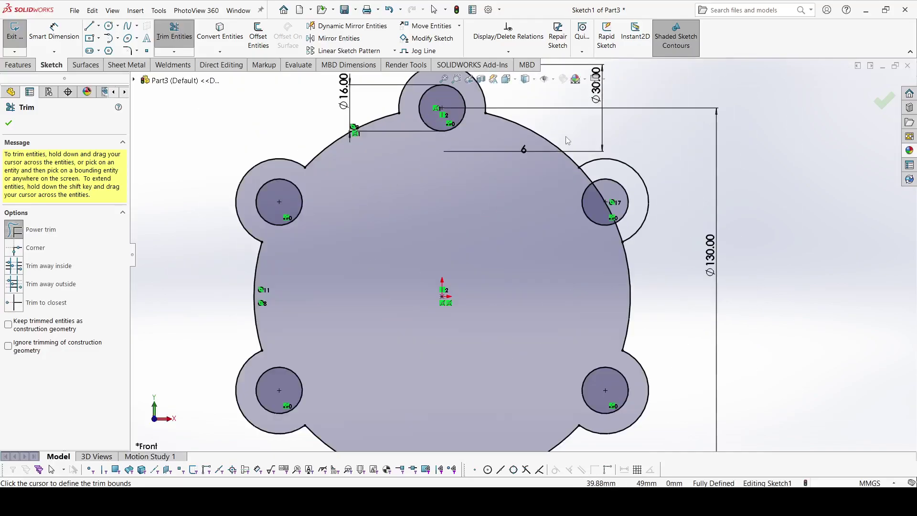
{"action": "mouse_move", "coordinate": [567, 189]}
{"action": "left_mouse_down"}
{"action": "mouse_move", "coordinate": [606, 183]}
{"action": "mouse_move", "coordinate": [609, 255]}
{"action": "mouse_move", "coordinate": [637, 262]}
{"action": "left_mouse_up"}
{"action": "left_click", "coordinate": [10, 124]}
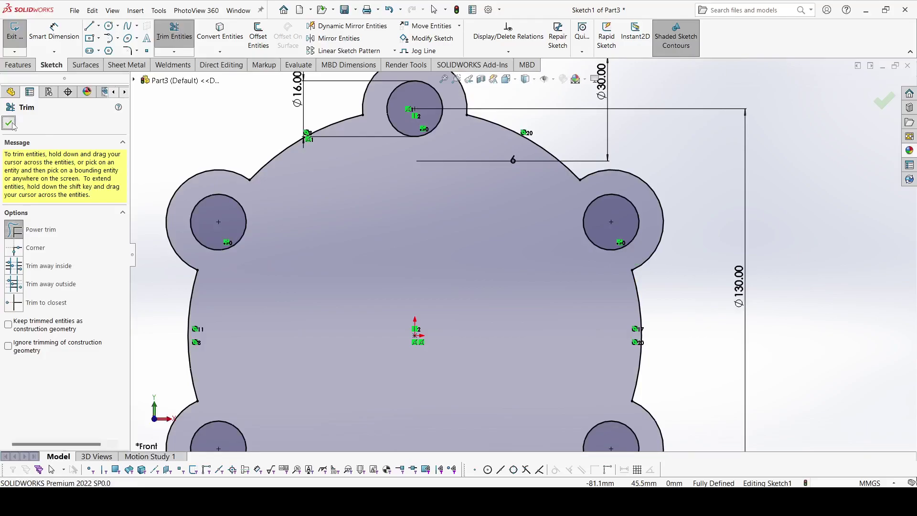
Draw a circle centred on the origin inside the flange outline.
{"action": "left_click", "coordinate": [109, 26]}
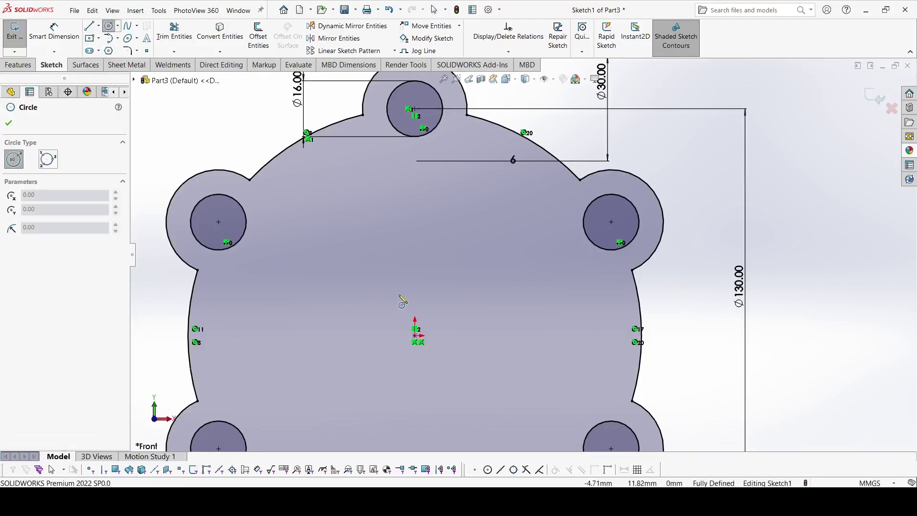
{"action": "scroll", "coordinate": [520, 257], "scroll_direction": "up", "scroll_amount": 2}
{"action": "left_click", "coordinate": [433, 323]}
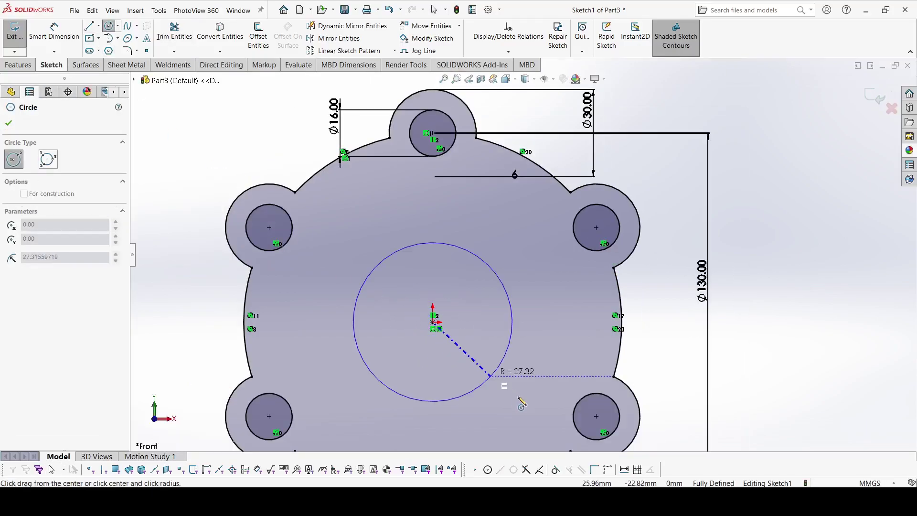
{"action": "left_click", "coordinate": [553, 405]}
{"action": "right_click", "coordinate": [532, 393]}
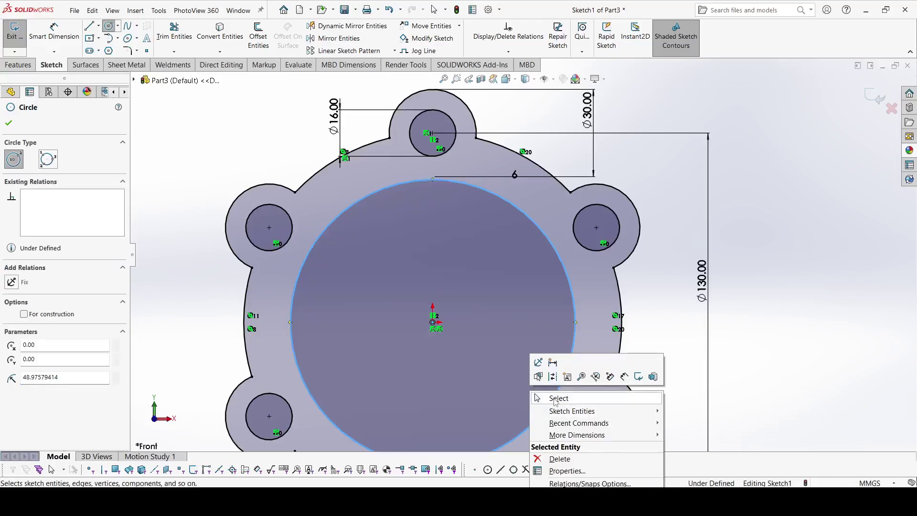
{"action": "left_click", "coordinate": [555, 399]}
Dimension the central circle's diameter to 92 mm.
{"action": "left_click", "coordinate": [54, 34]}
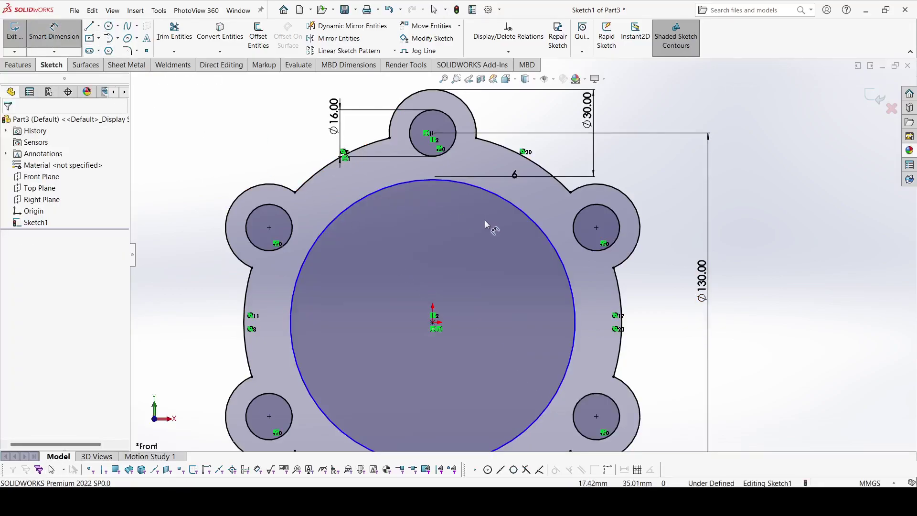
{"action": "left_click", "coordinate": [503, 200]}
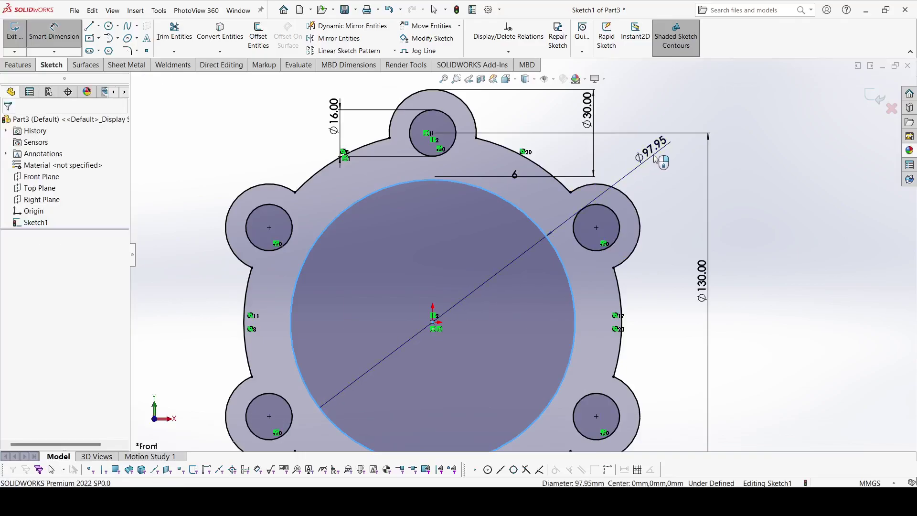
{"action": "left_click", "coordinate": [655, 159]}
{"action": "type", "text": "92"}
{"action": "key", "text": "Return"}
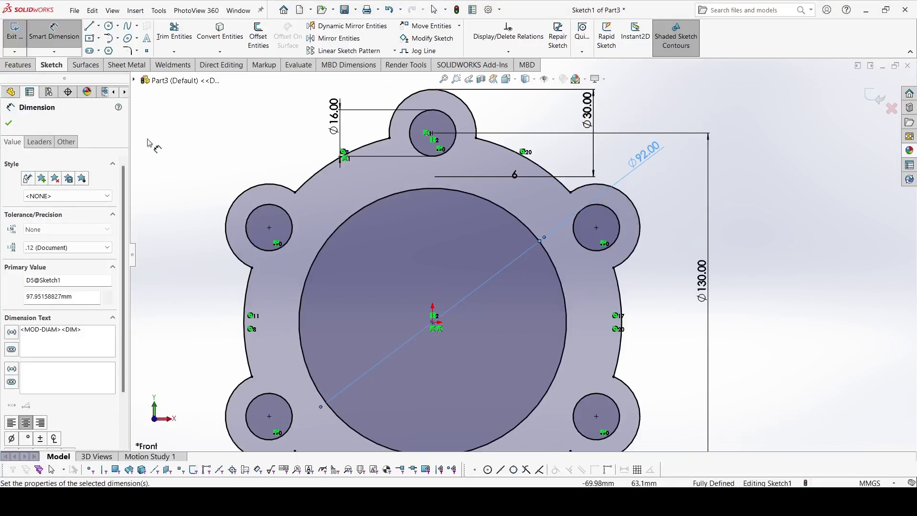
{"action": "left_click", "coordinate": [8, 124]}
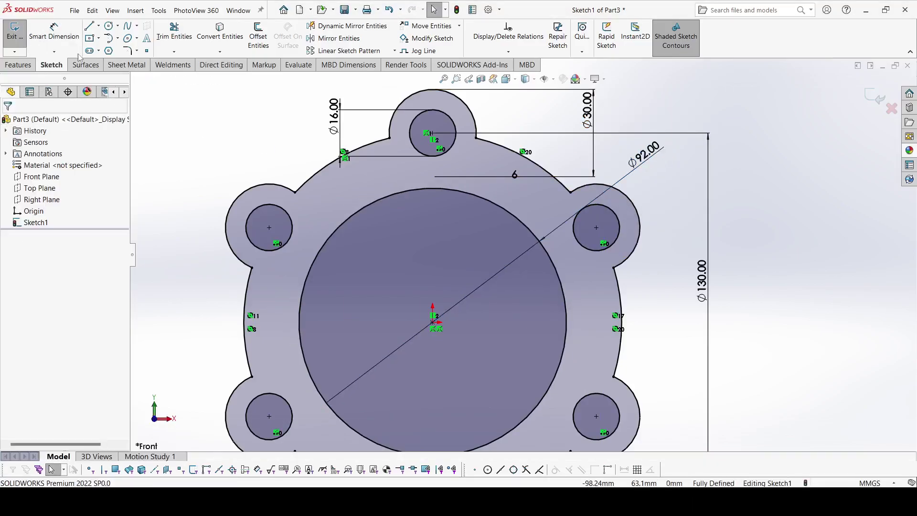
{"action": "left_click", "coordinate": [109, 26]}
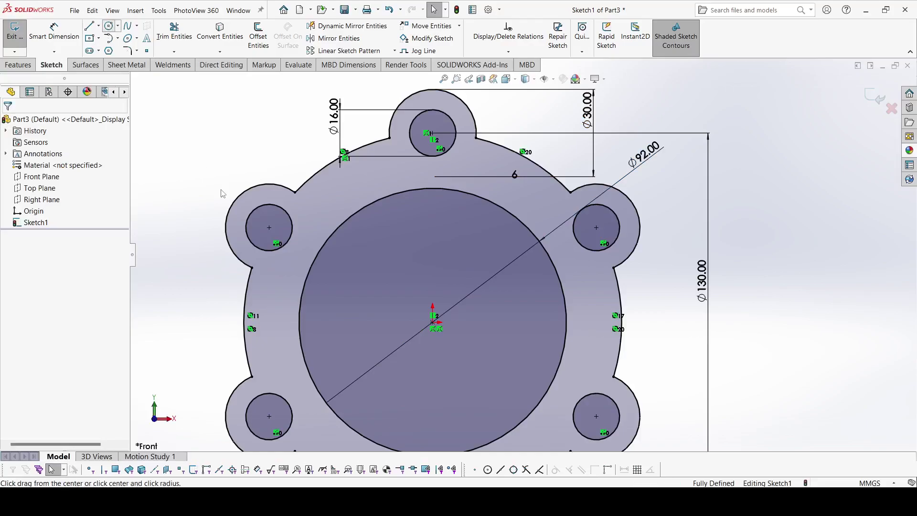
Draw a circle on the Ø92 circle's left edge and dimension it Ø14 mm.
{"action": "left_click", "coordinate": [299, 322]}
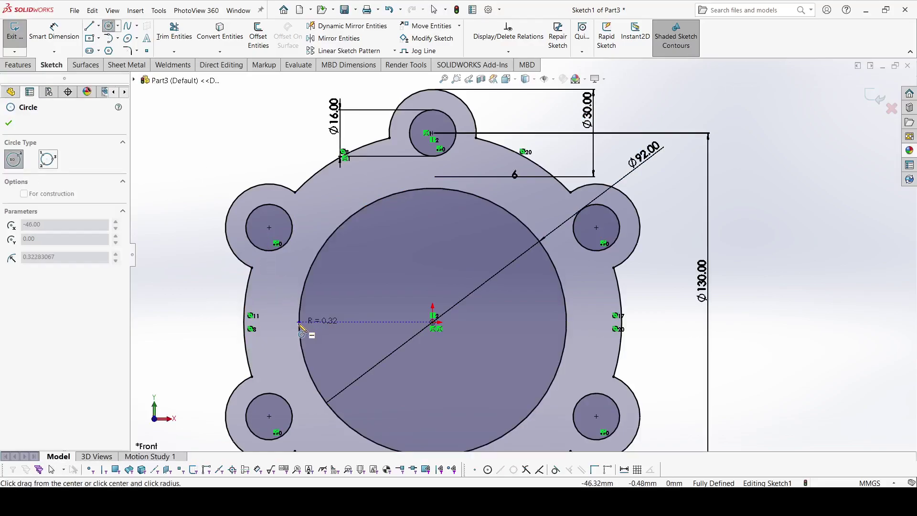
{"action": "left_click", "coordinate": [327, 340]}
{"action": "right_click", "coordinate": [318, 298]}
{"action": "left_click", "coordinate": [349, 340]}
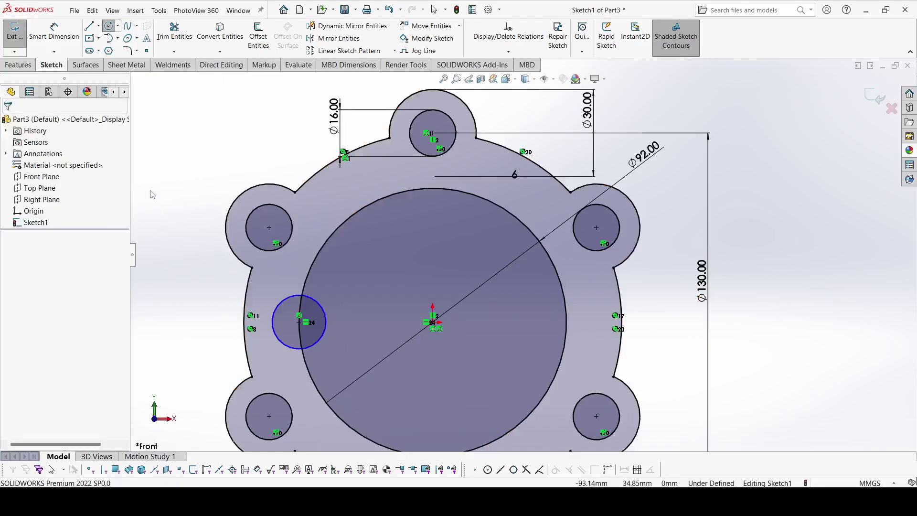
{"action": "left_click", "coordinate": [69, 33]}
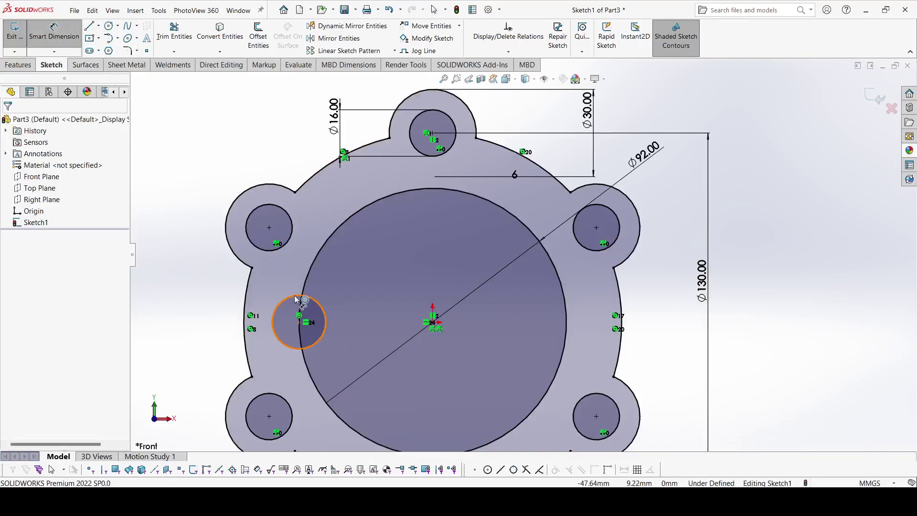
{"action": "left_click", "coordinate": [295, 299]}
{"action": "left_click", "coordinate": [344, 295]}
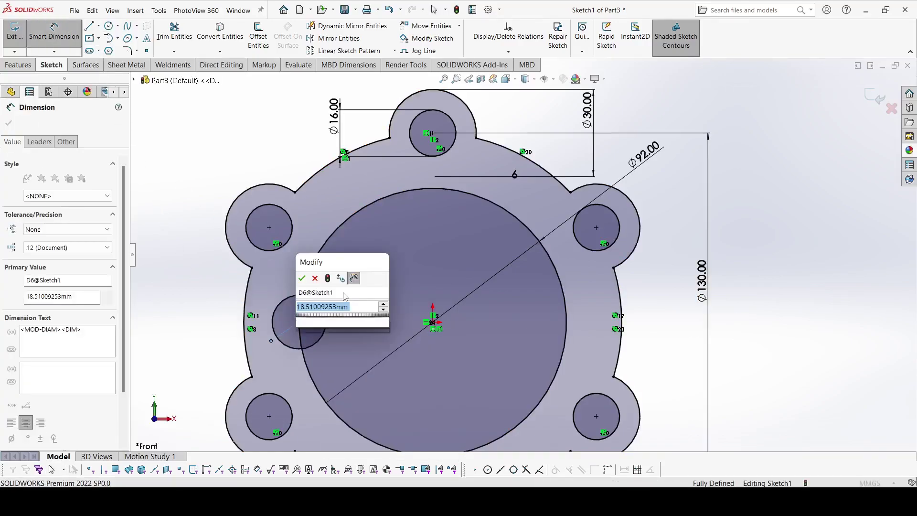
{"action": "type", "text": "14"}
{"action": "key", "text": "Return"}
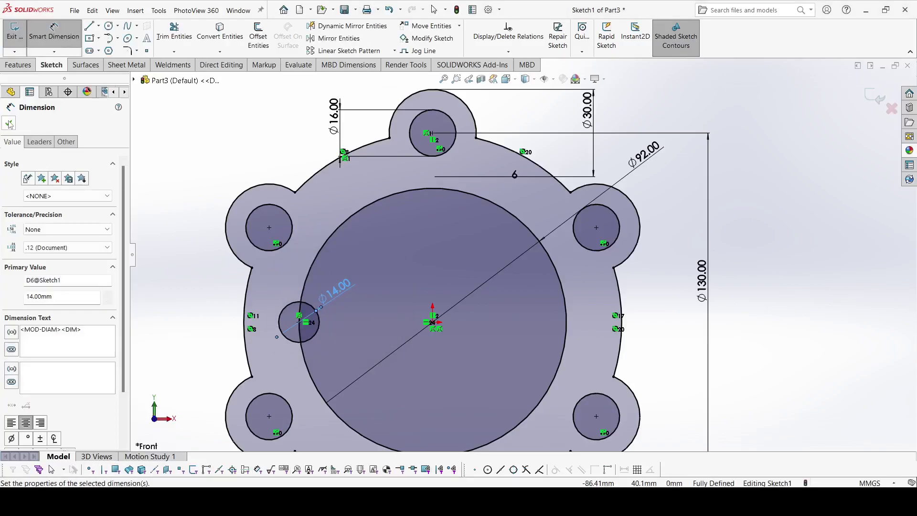
{"action": "left_click", "coordinate": [9, 124]}
Add a concentric circle around the Ø14 hole and dimension it Ø32 mm.
{"action": "left_click", "coordinate": [109, 27]}
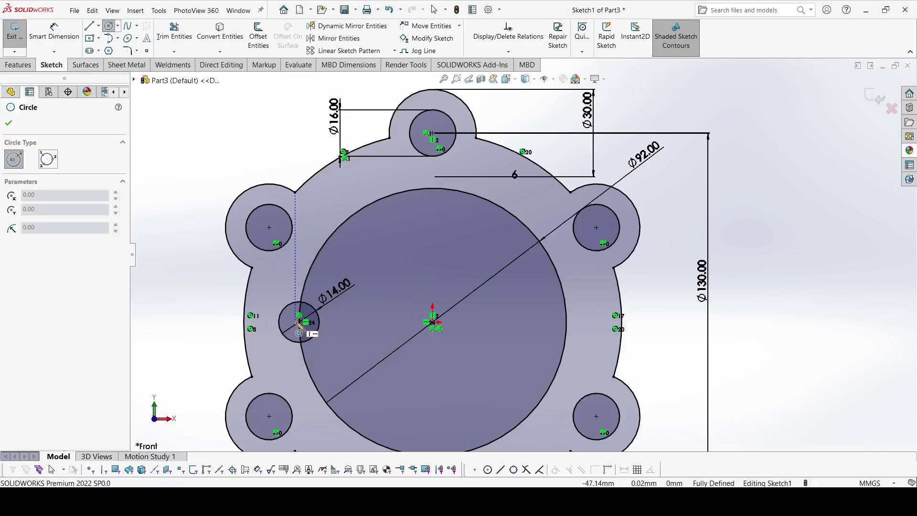
{"action": "left_click", "coordinate": [298, 323]}
{"action": "left_click", "coordinate": [343, 345]}
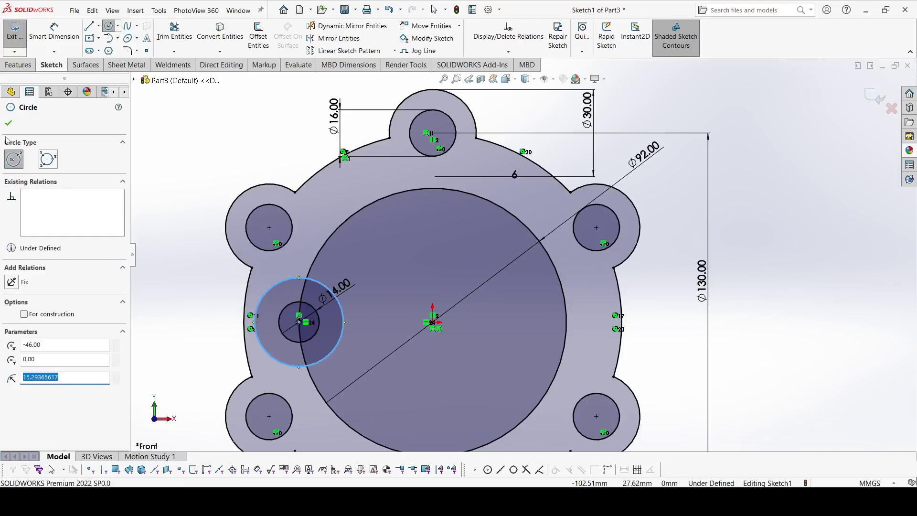
{"action": "key", "text": "Escape"}
{"action": "left_click", "coordinate": [54, 31]}
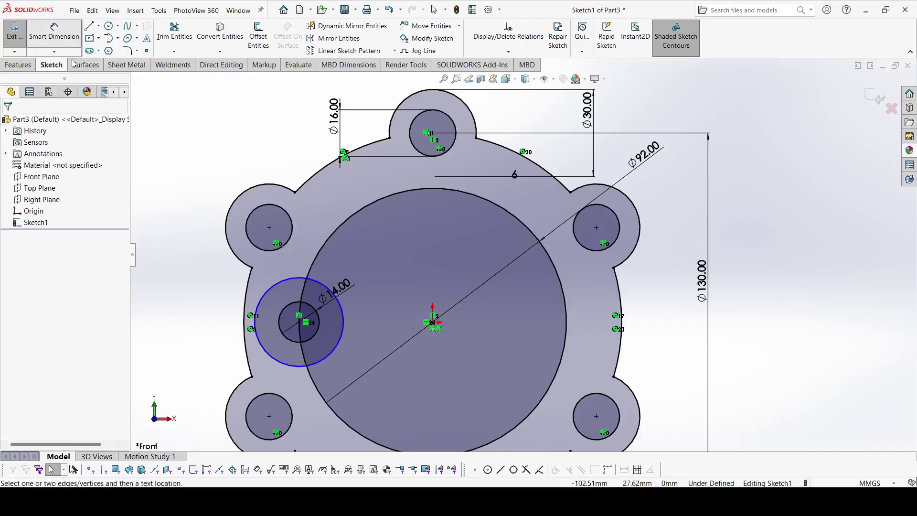
{"action": "left_click", "coordinate": [276, 282]}
{"action": "left_click", "coordinate": [215, 269]}
{"action": "type", "text": "3"}
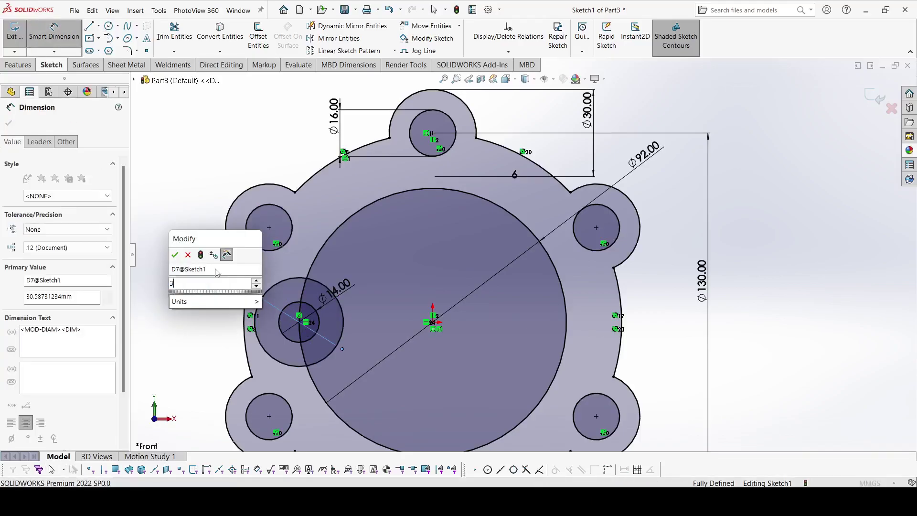
{"action": "type", "text": "2"}
{"action": "key", "text": "Return"}
{"action": "left_click", "coordinate": [8, 123]}
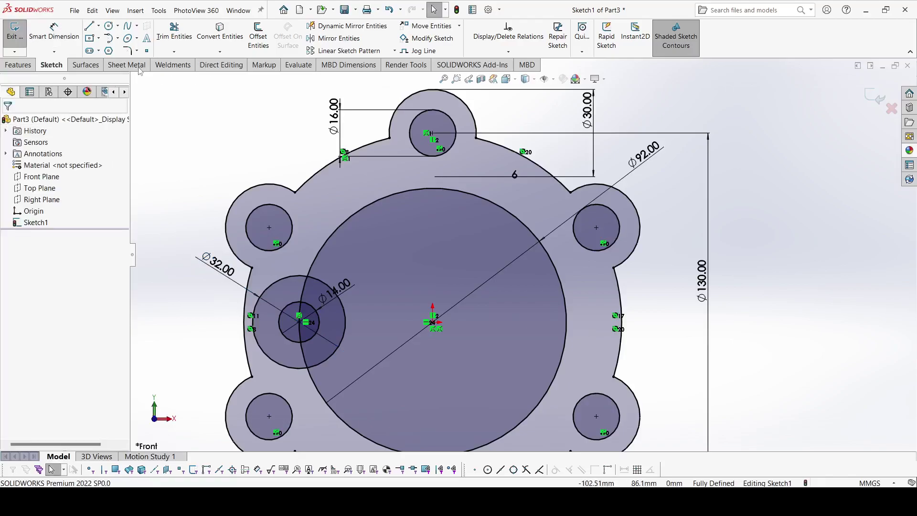
{"action": "left_click", "coordinate": [174, 34]}
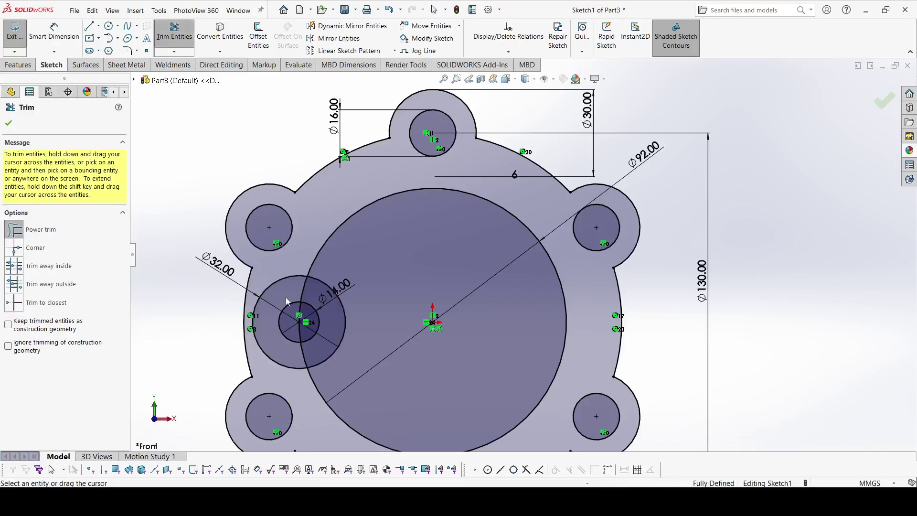
Trim the Ø32 and central circle overlap, dimension the bore R46, discard the redundant R16.
{"action": "mouse_move", "coordinate": [291, 262]}
{"action": "left_mouse_down"}
{"action": "mouse_move", "coordinate": [291, 287]}
{"action": "mouse_move", "coordinate": [307, 292]}
{"action": "mouse_move", "coordinate": [284, 375]}
{"action": "mouse_move", "coordinate": [305, 343]}
{"action": "left_mouse_up"}
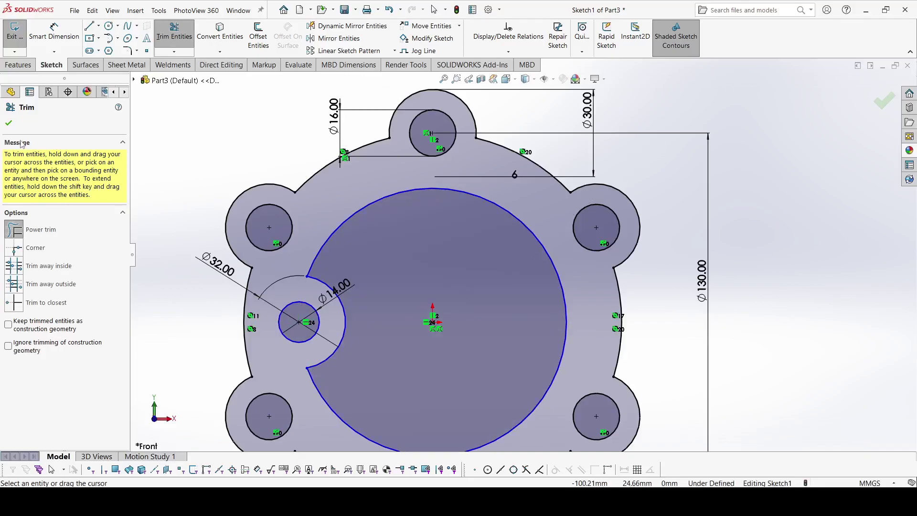
{"action": "left_click", "coordinate": [9, 123]}
{"action": "left_click", "coordinate": [67, 38]}
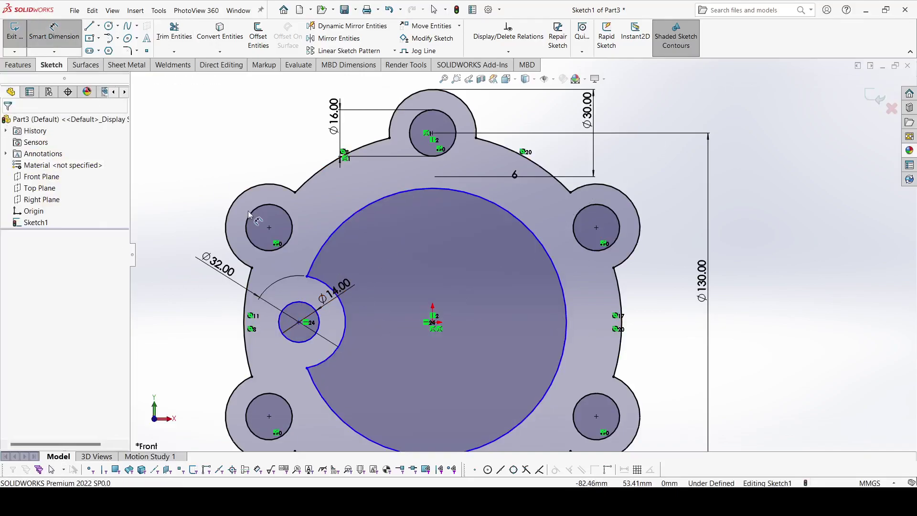
{"action": "left_click", "coordinate": [382, 200]}
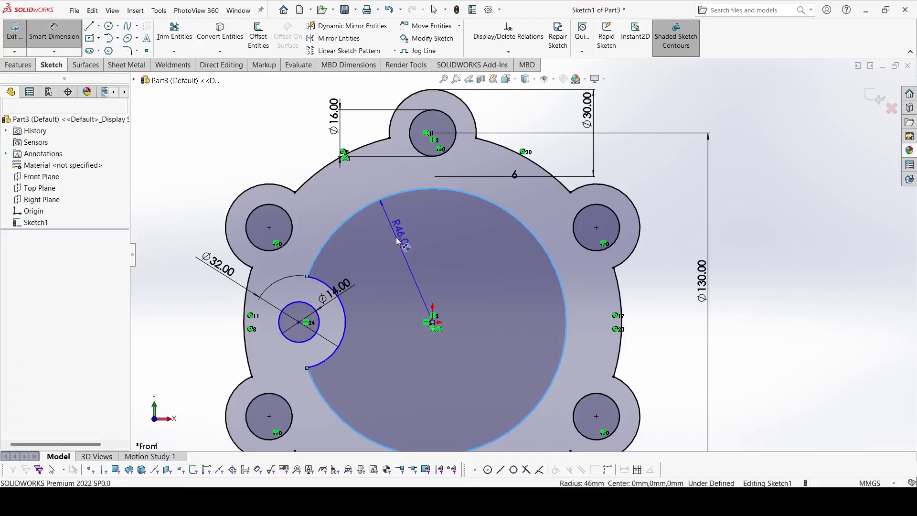
{"action": "left_click", "coordinate": [386, 243]}
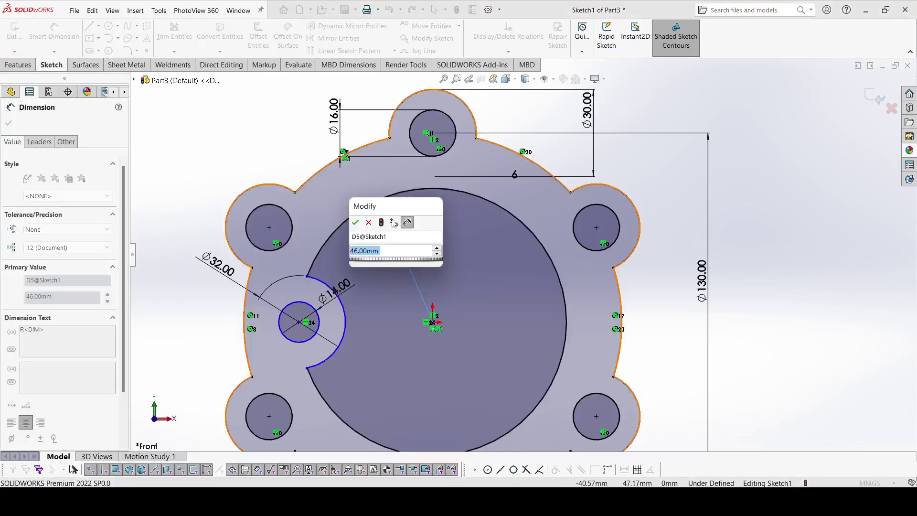
{"action": "left_click", "coordinate": [355, 223]}
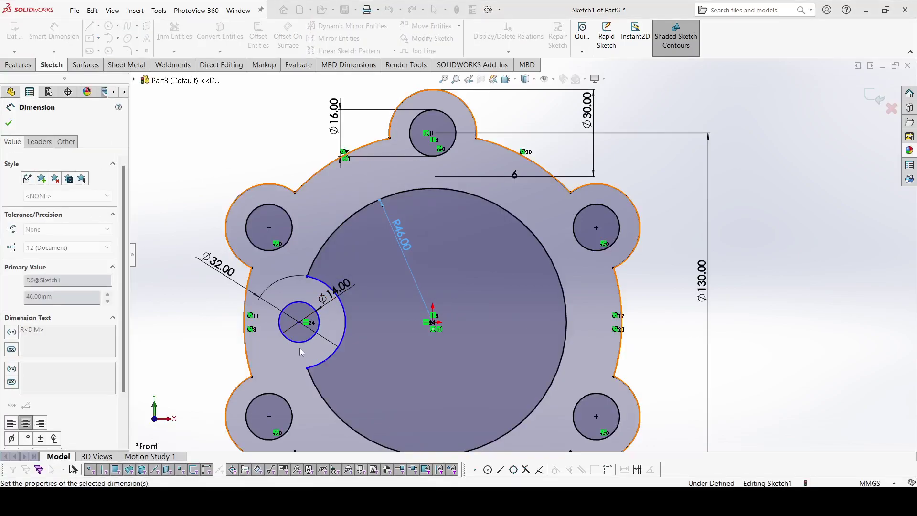
{"action": "left_click", "coordinate": [346, 327]}
{"action": "left_click", "coordinate": [362, 333]}
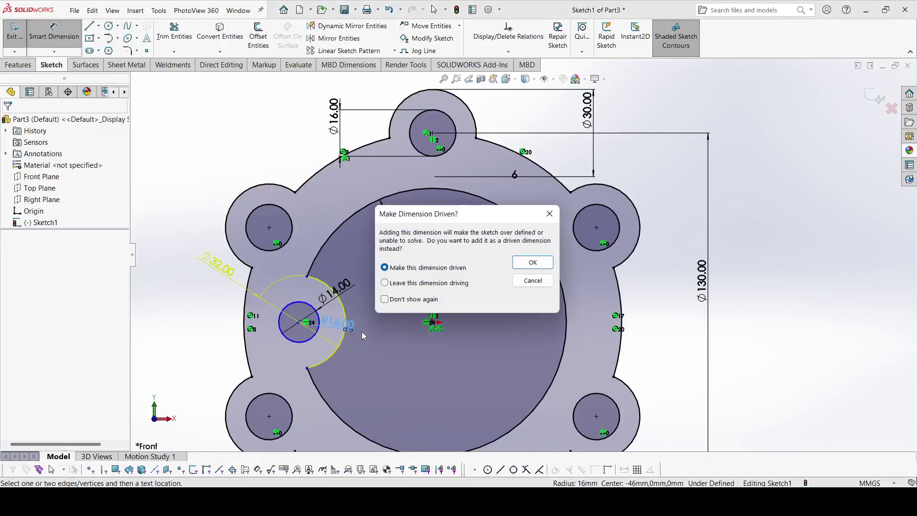
{"action": "left_click", "coordinate": [550, 213]}
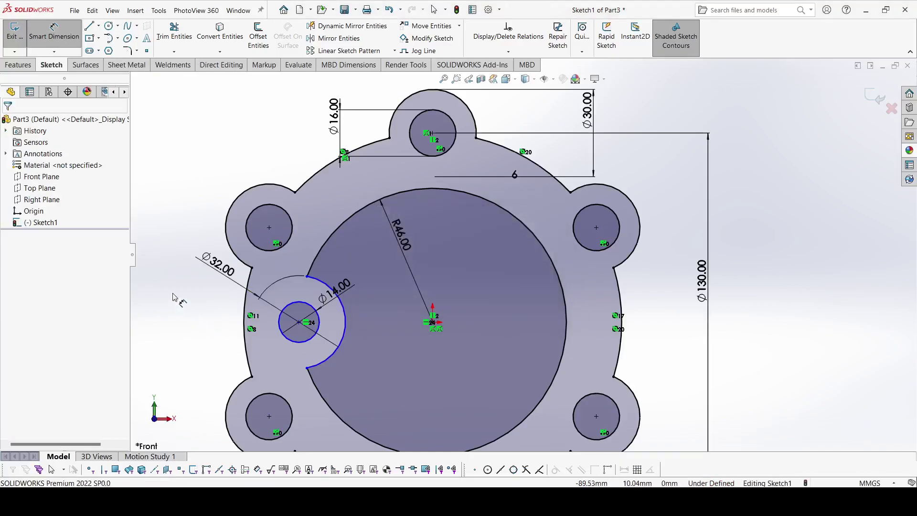
Add a Horizontal relation between the Ø14 hole's centre and the origin.
{"action": "key", "text": "Escape"}
{"action": "left_click", "coordinate": [299, 322]}
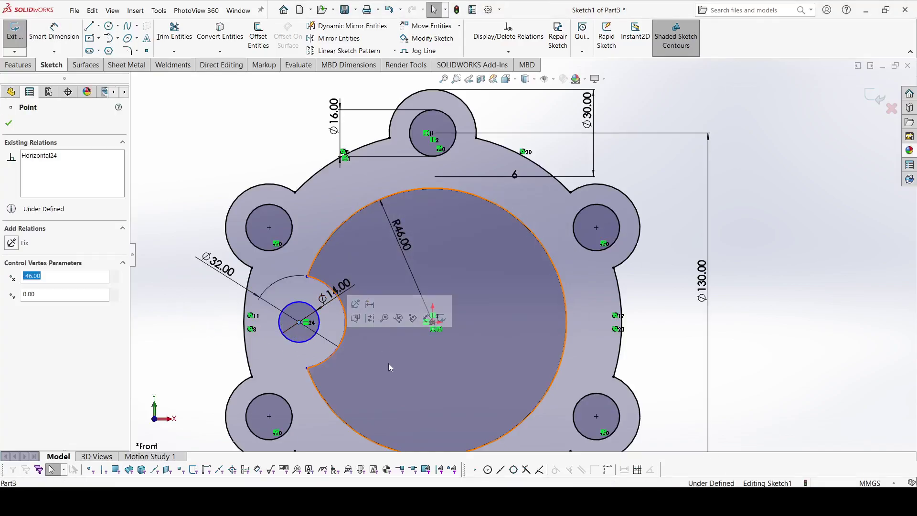
{"action": "left_click", "coordinate": [433, 323], "text": "ctrl"}
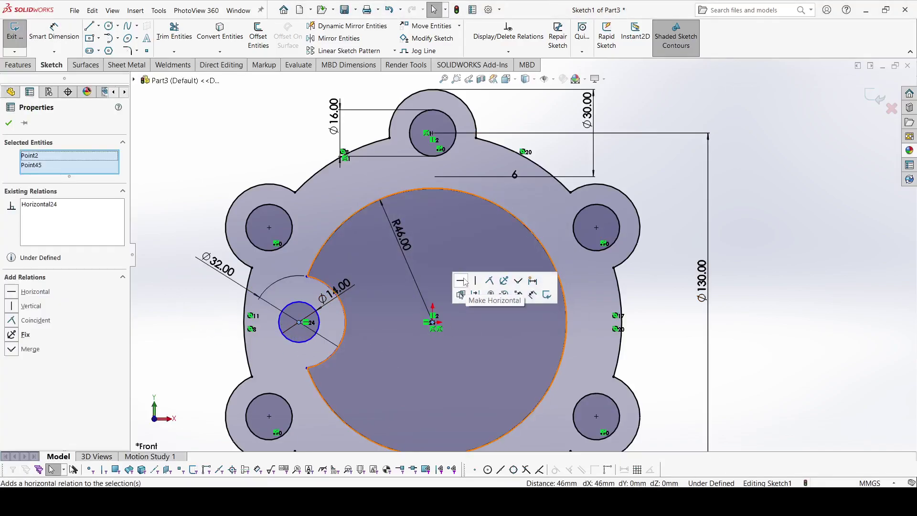
{"action": "left_click", "coordinate": [461, 281]}
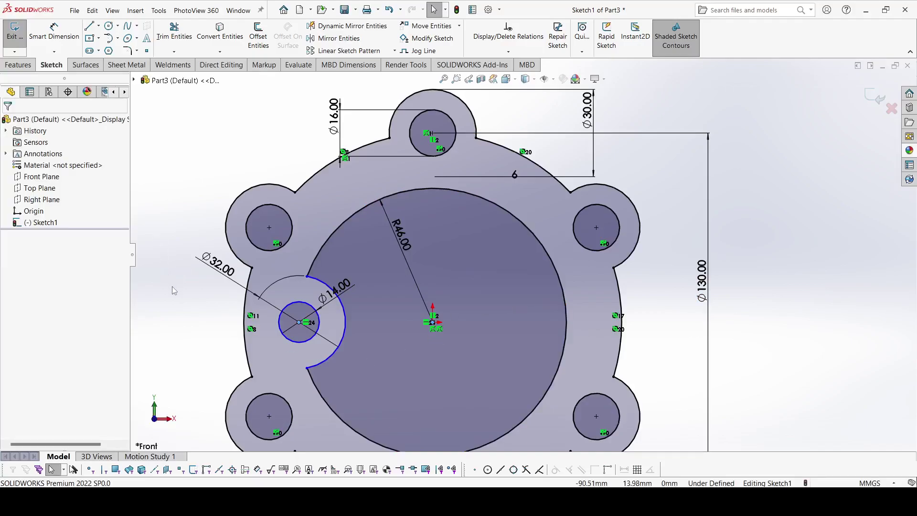
{"action": "key", "text": "Escape"}
Dimension 46 mm between the Ø14 hole's centre and the origin.
{"action": "left_click", "coordinate": [54, 31]}
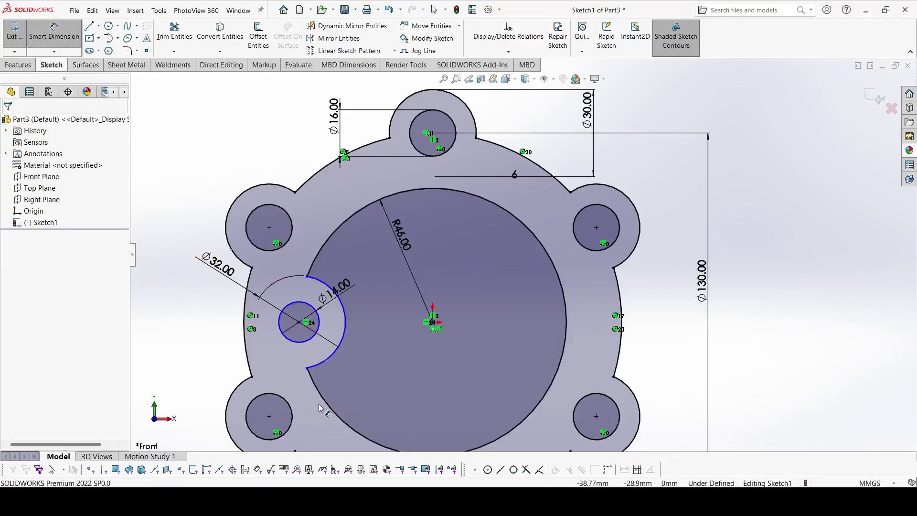
{"action": "left_click", "coordinate": [299, 322]}
{"action": "left_click", "coordinate": [433, 322]}
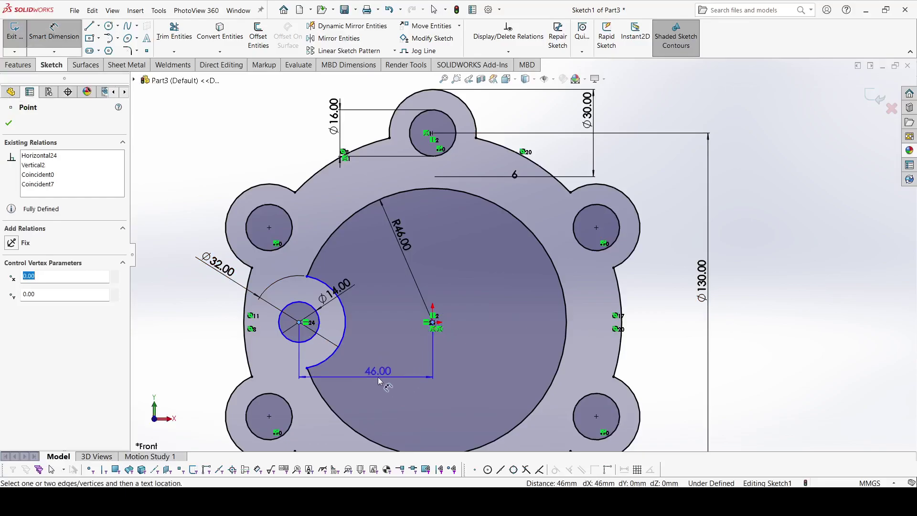
{"action": "left_click", "coordinate": [378, 375]}
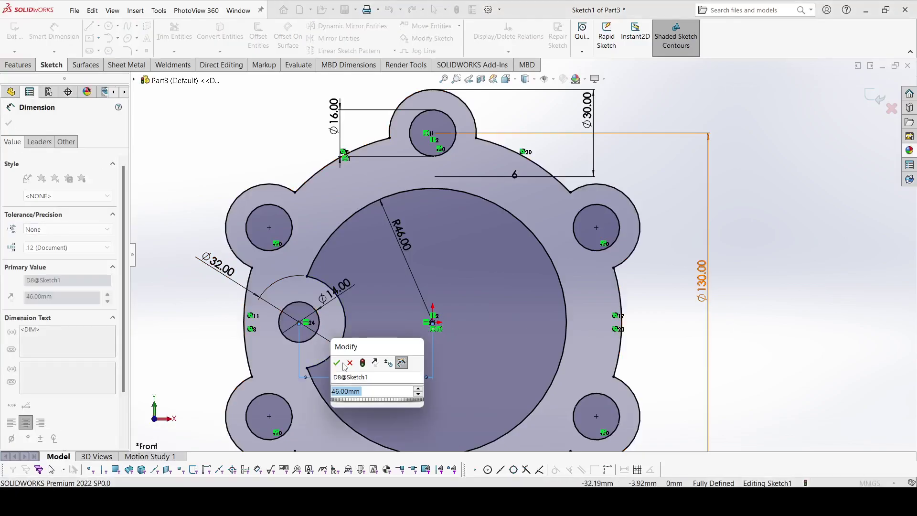
{"action": "key", "text": "Return"}
{"action": "key", "text": "Escape"}
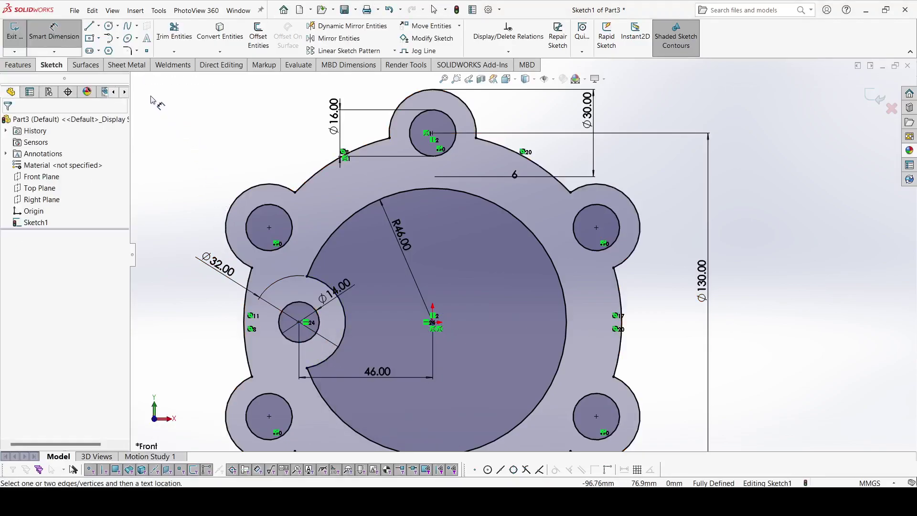
{"action": "left_click", "coordinate": [98, 26]}
{"action": "left_click", "coordinate": [115, 50]}
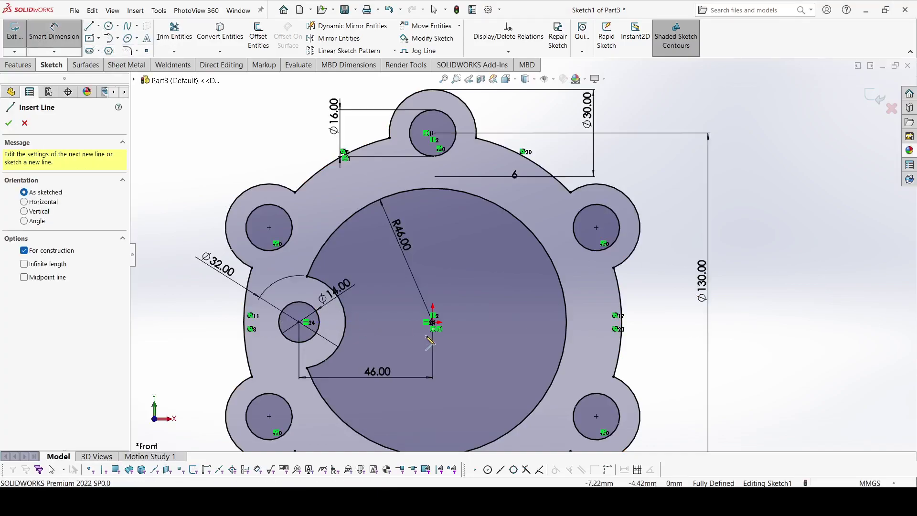
Draw a vertical centreline upward from the origin to the bore's top.
{"action": "left_click", "coordinate": [432, 323]}
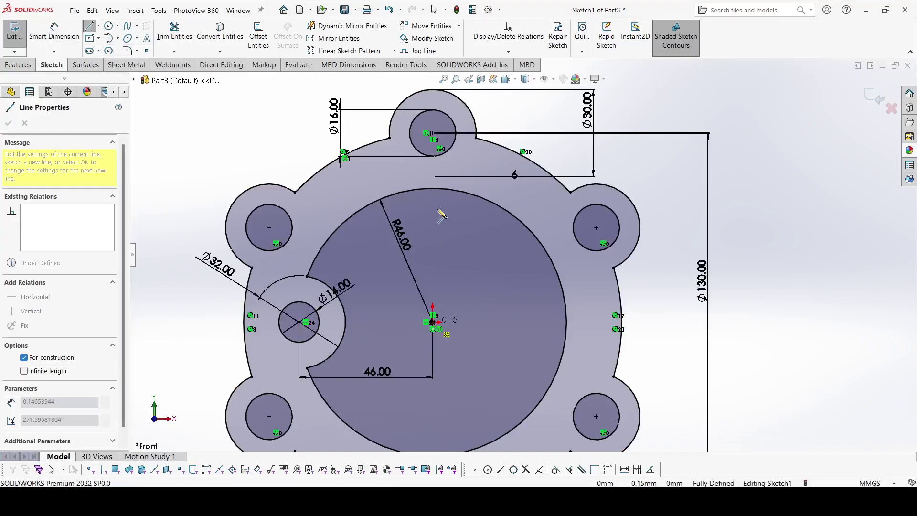
{"action": "left_click", "coordinate": [433, 189]}
{"action": "right_click", "coordinate": [433, 190]}
{"action": "left_click", "coordinate": [462, 198]}
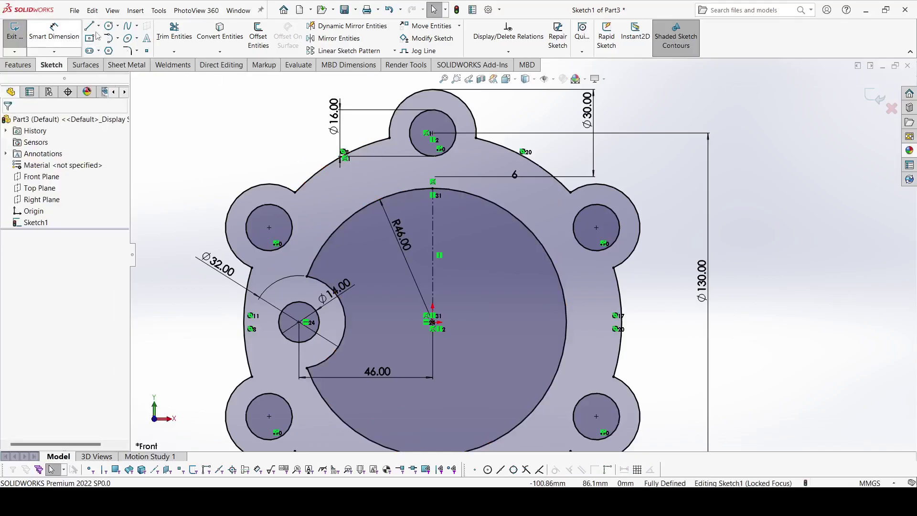
Mirror the Ø14 circle and Ø32 arc about the vertical centreline.
{"action": "left_click", "coordinate": [328, 42]}
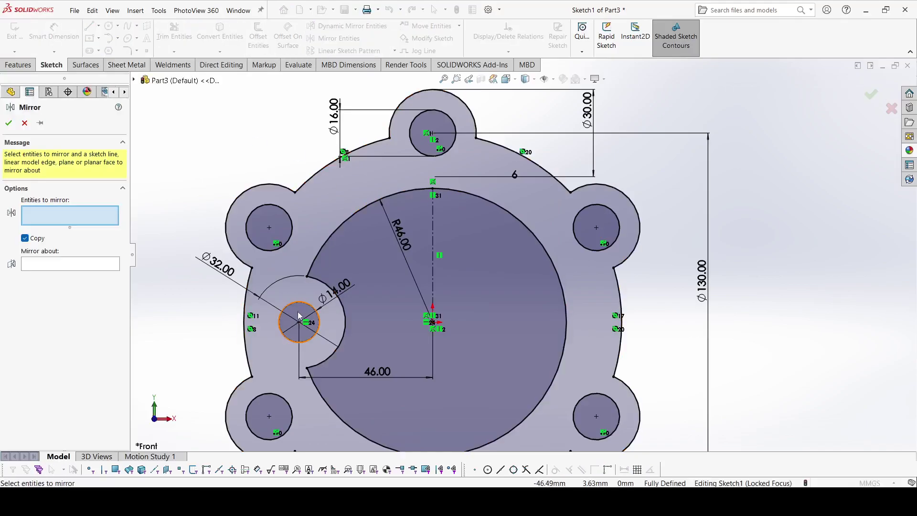
{"action": "left_click", "coordinate": [315, 313]}
{"action": "left_click", "coordinate": [343, 322]}
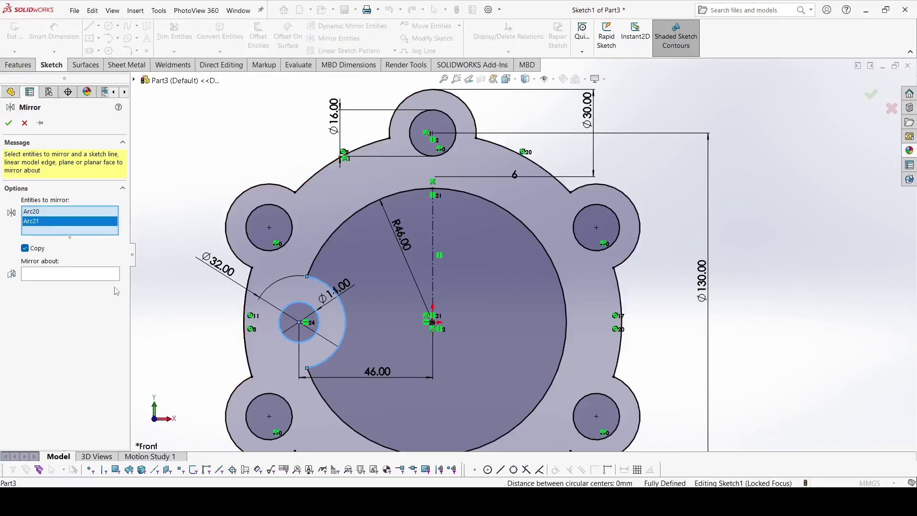
{"action": "left_click", "coordinate": [98, 279]}
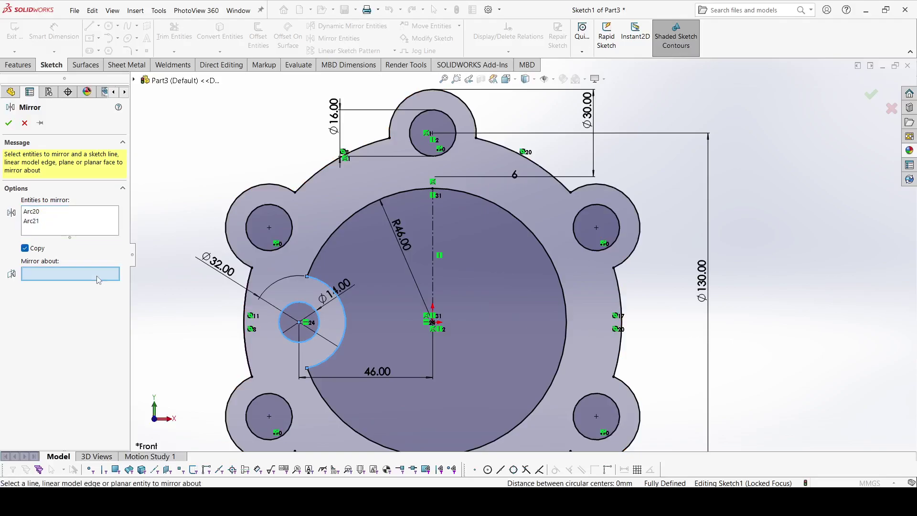
{"action": "left_click", "coordinate": [433, 215]}
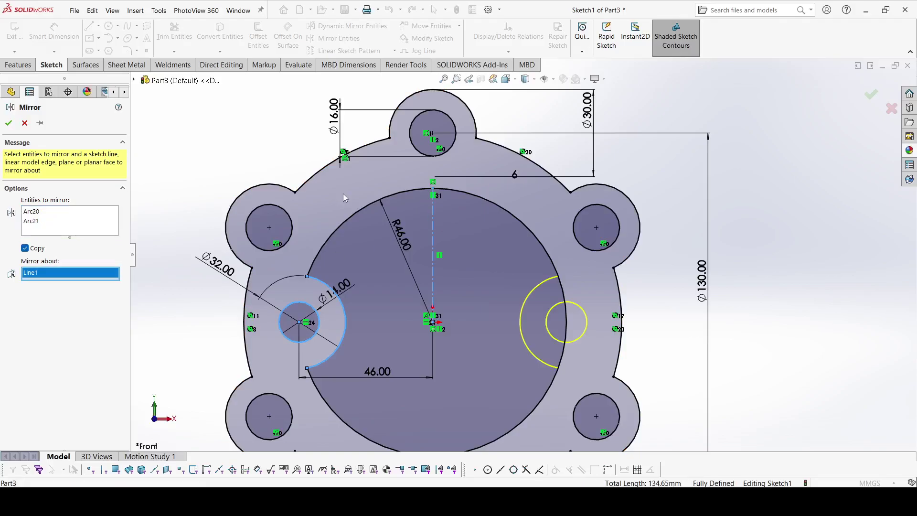
{"action": "left_click", "coordinate": [8, 124]}
{"action": "left_click", "coordinate": [162, 38]}
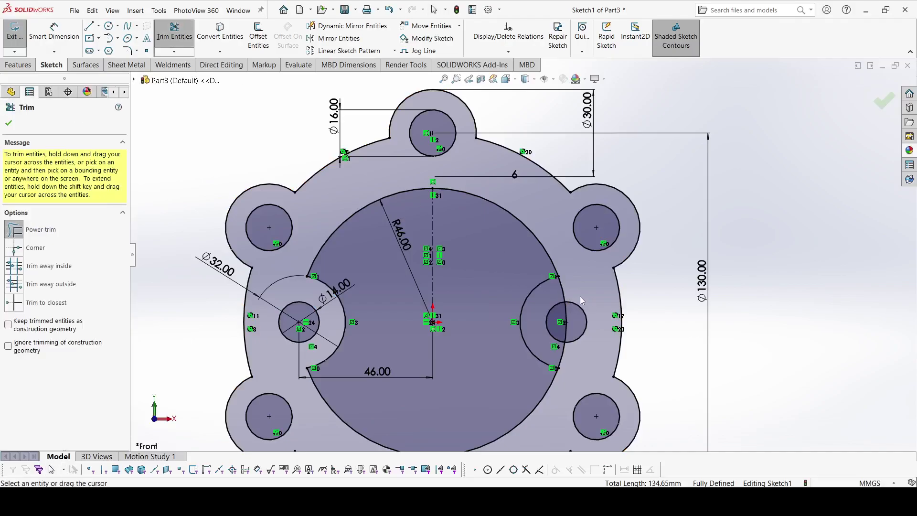
Power-trim the two big-circle segments inside the mirrored right arc to form the right notch.
{"action": "left_click_drag", "start_coordinate": [567, 293], "coordinate": [561, 326]}
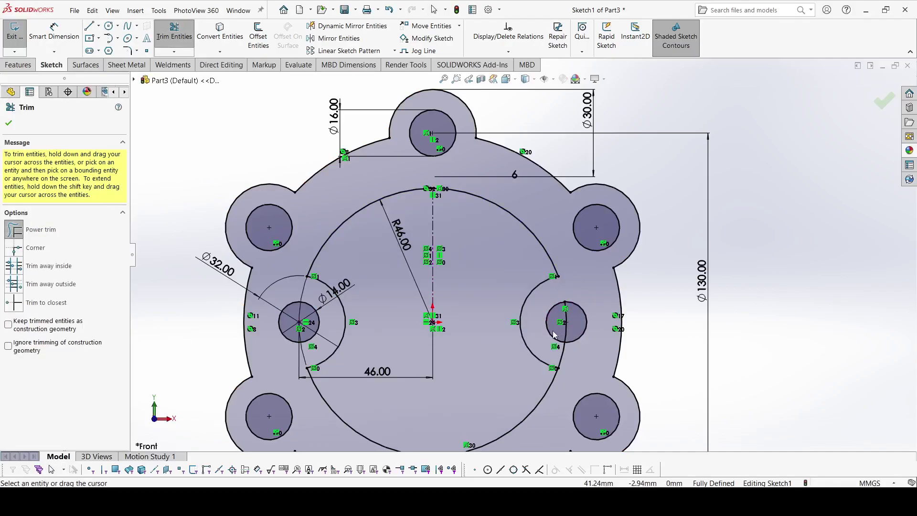
{"action": "left_click_drag", "start_coordinate": [566, 361], "coordinate": [563, 366]}
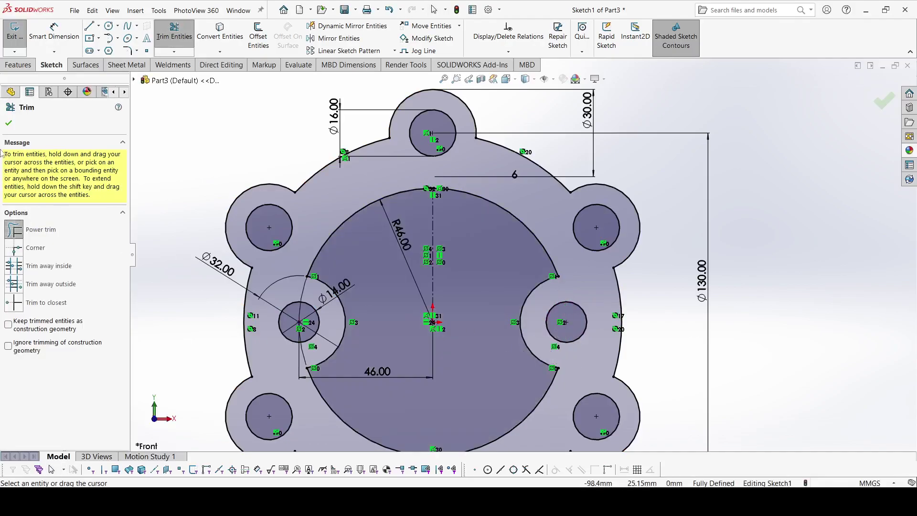
{"action": "left_click", "coordinate": [8, 124]}
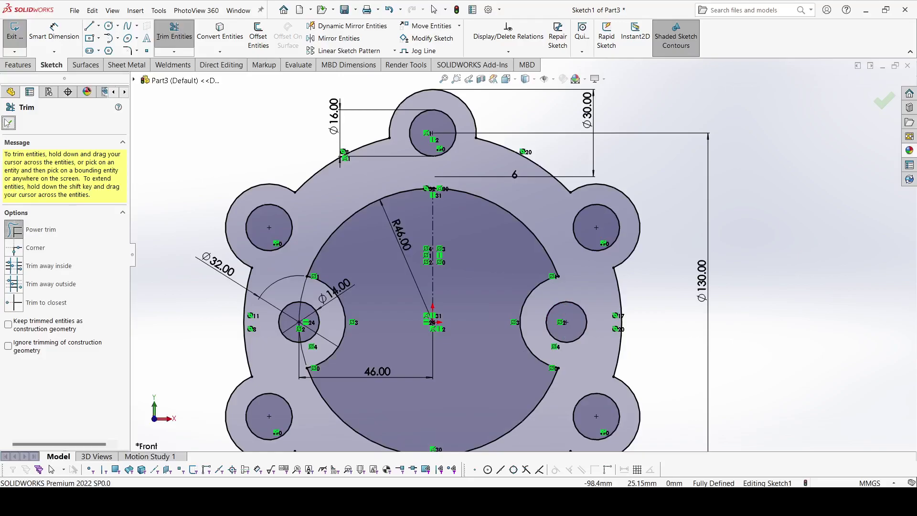
{"action": "left_click", "coordinate": [98, 26]}
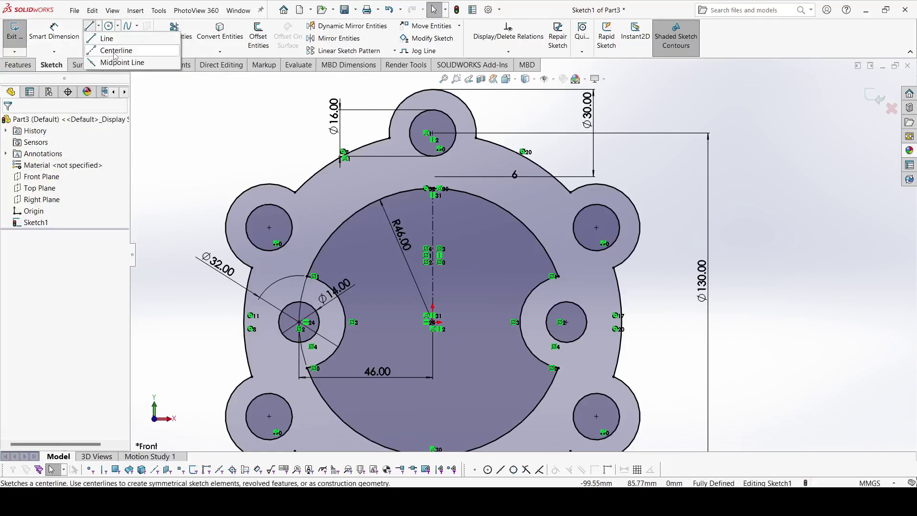
Draw an origin-centred circle and dimension its diameter to 64 mm.
{"action": "left_click", "coordinate": [109, 26]}
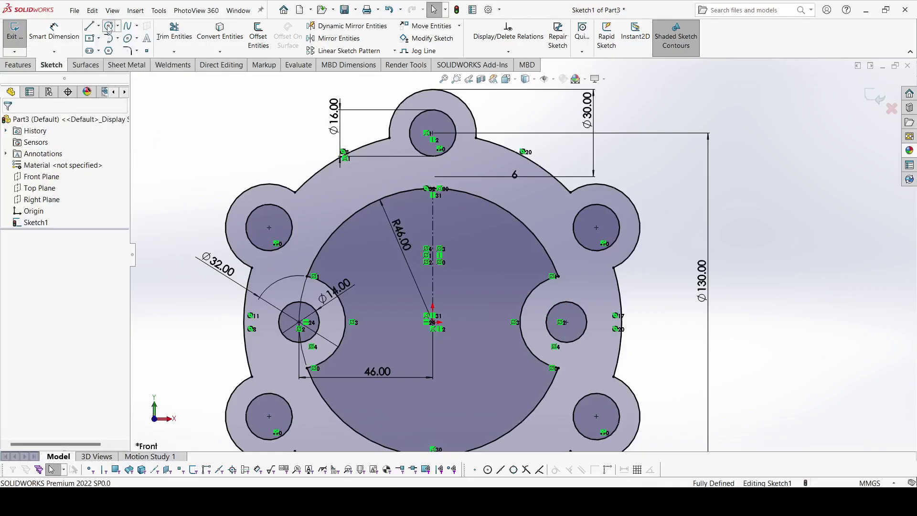
{"action": "left_click", "coordinate": [433, 322]}
{"action": "left_click", "coordinate": [487, 376]}
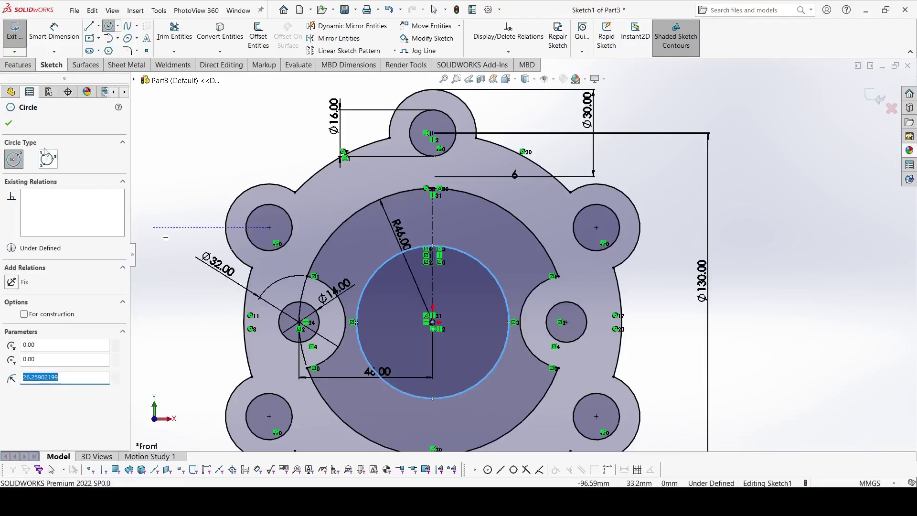
{"action": "left_click", "coordinate": [8, 123]}
{"action": "left_click", "coordinate": [54, 32]}
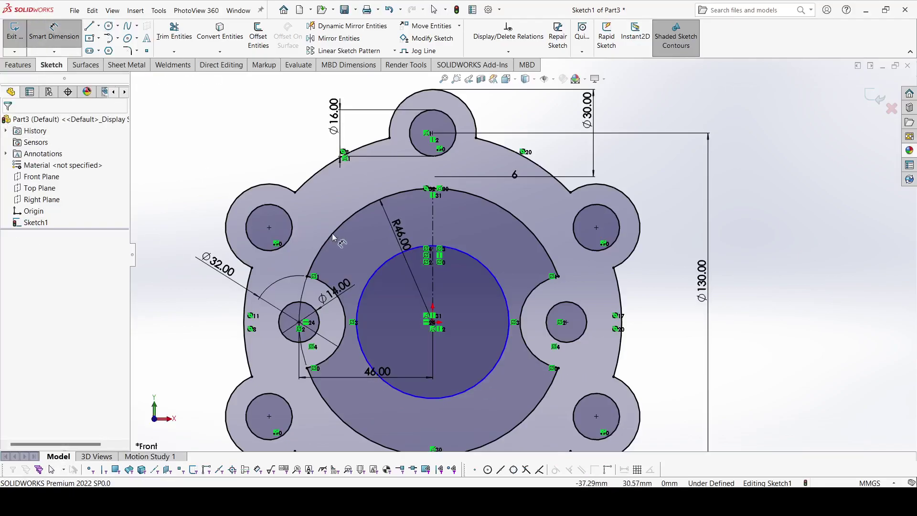
{"action": "left_click", "coordinate": [384, 264]}
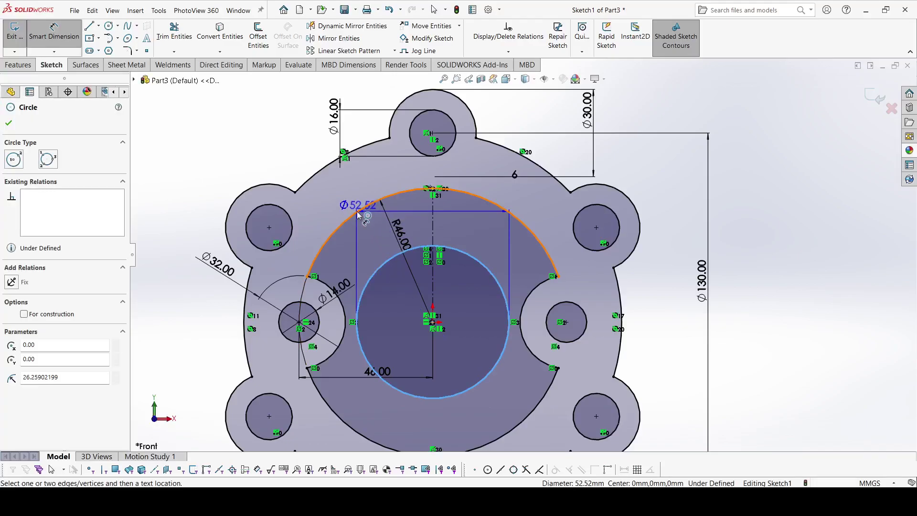
{"action": "left_click", "coordinate": [348, 205]}
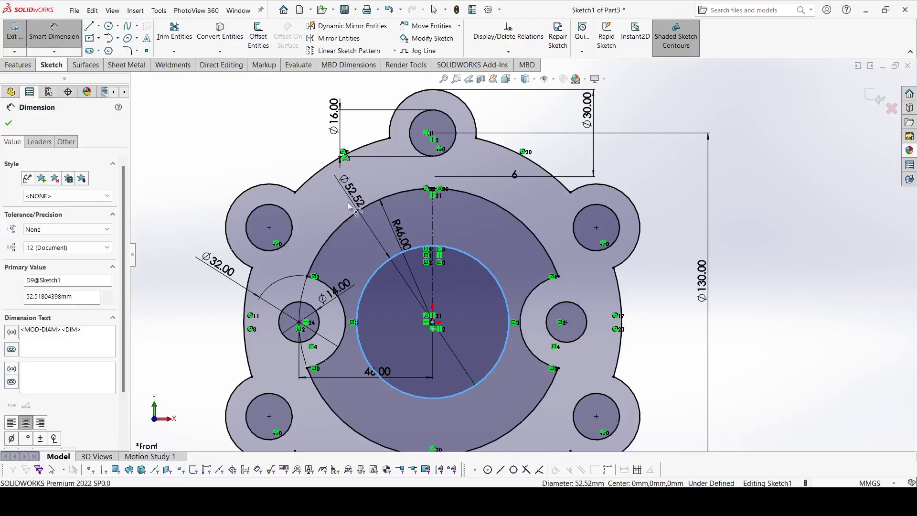
{"action": "type", "text": "64"}
{"action": "key", "text": "Return"}
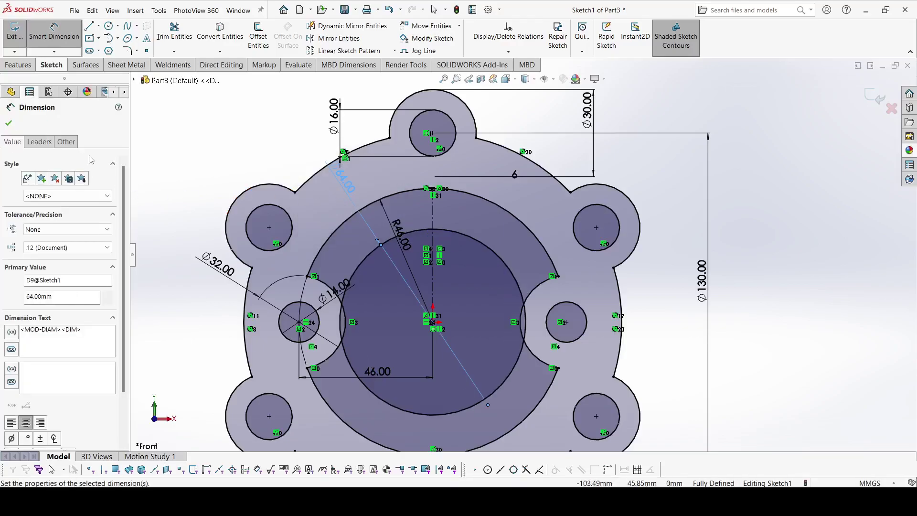
{"action": "left_click", "coordinate": [8, 124]}
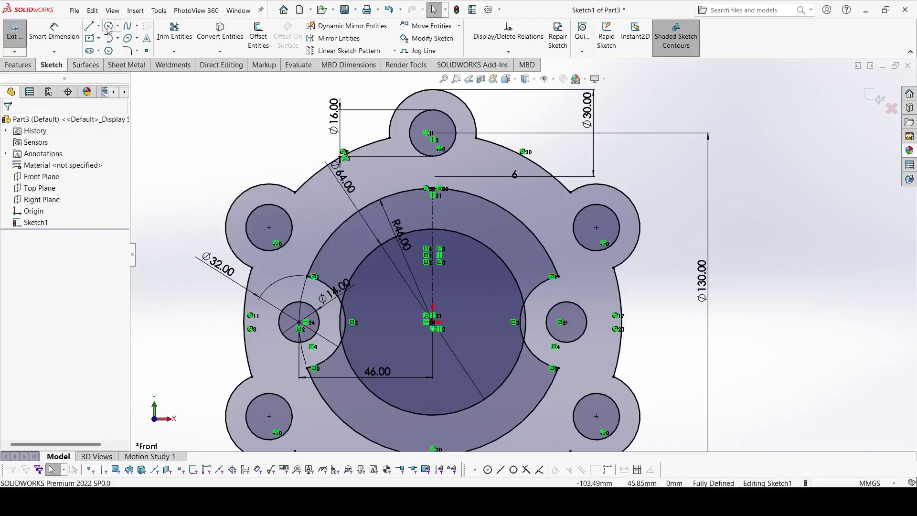
Draw a second origin-centred inner circle and dimension it to Ø40 mm.
{"action": "left_click", "coordinate": [108, 27]}
{"action": "left_click", "coordinate": [432, 323]}
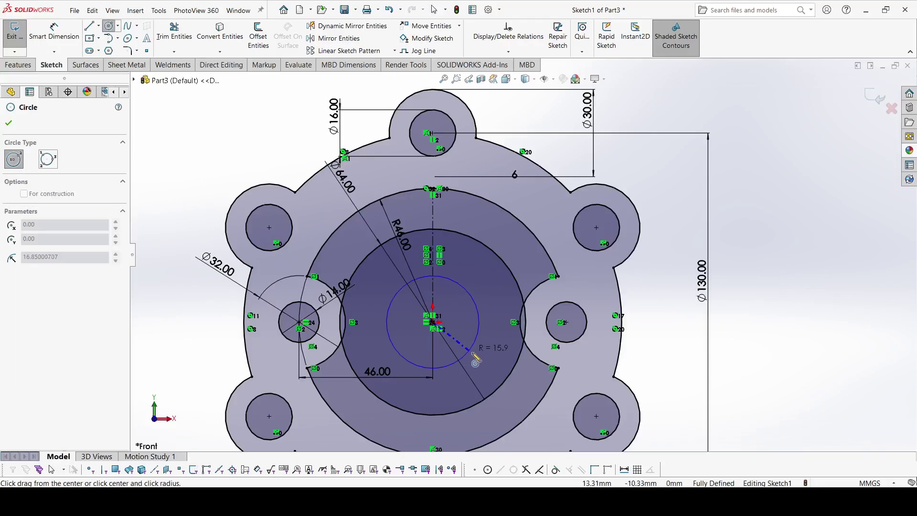
{"action": "left_click", "coordinate": [472, 357]}
{"action": "right_click", "coordinate": [472, 313]}
{"action": "left_click", "coordinate": [490, 333]}
{"action": "key", "text": "d"}
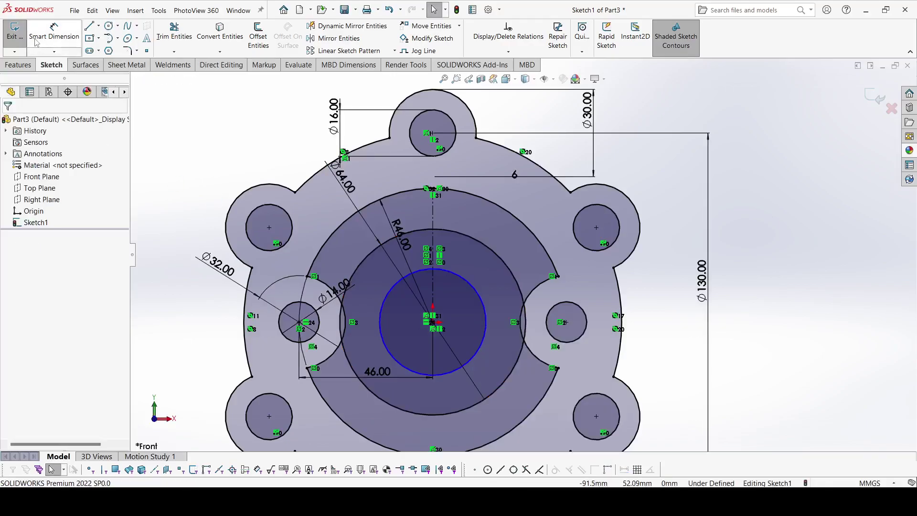
{"action": "left_click", "coordinate": [464, 278]}
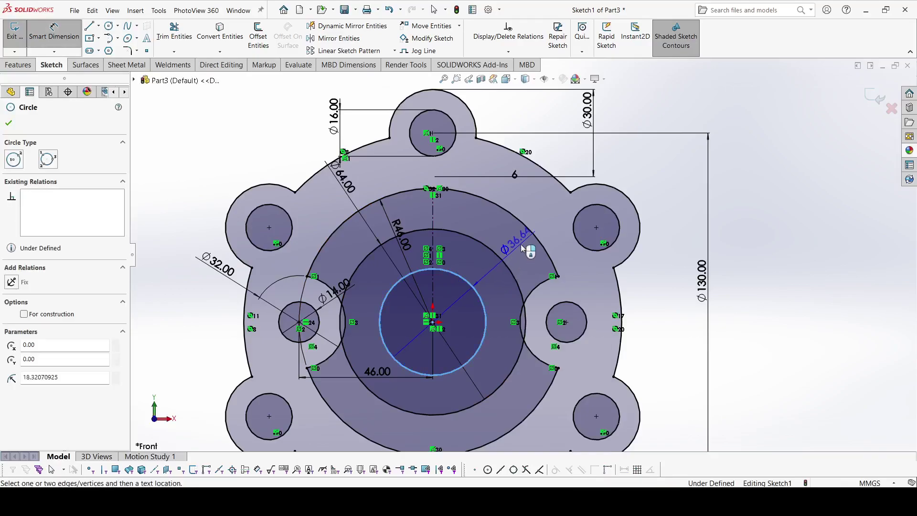
{"action": "left_click", "coordinate": [563, 244]}
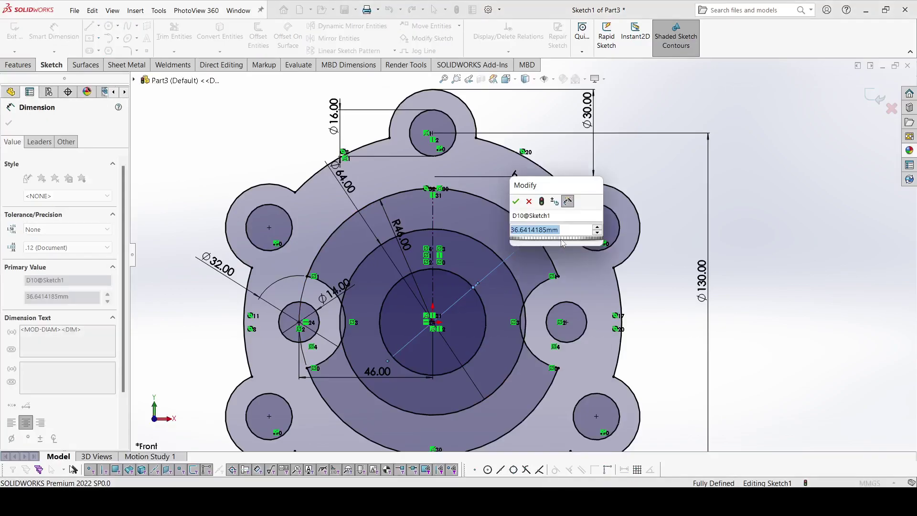
{"action": "type", "text": "40"}
{"action": "key", "text": "Return"}
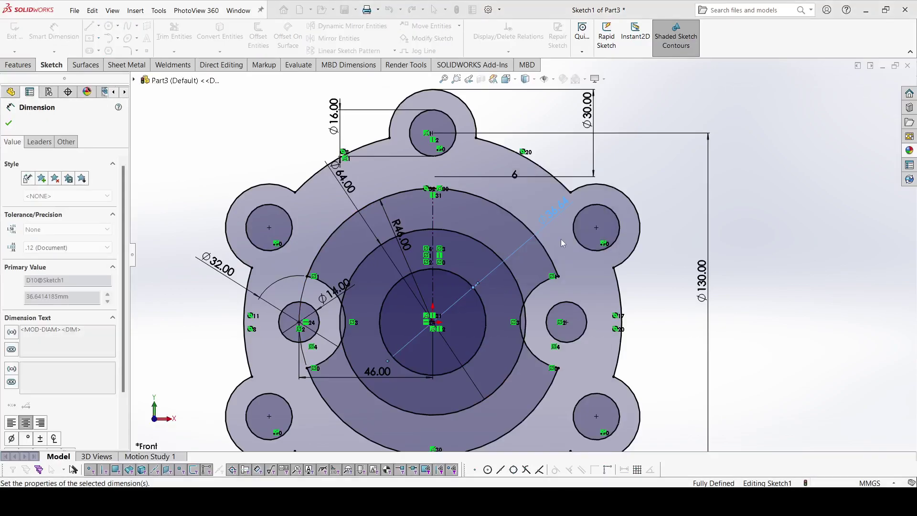
{"action": "left_click", "coordinate": [8, 123]}
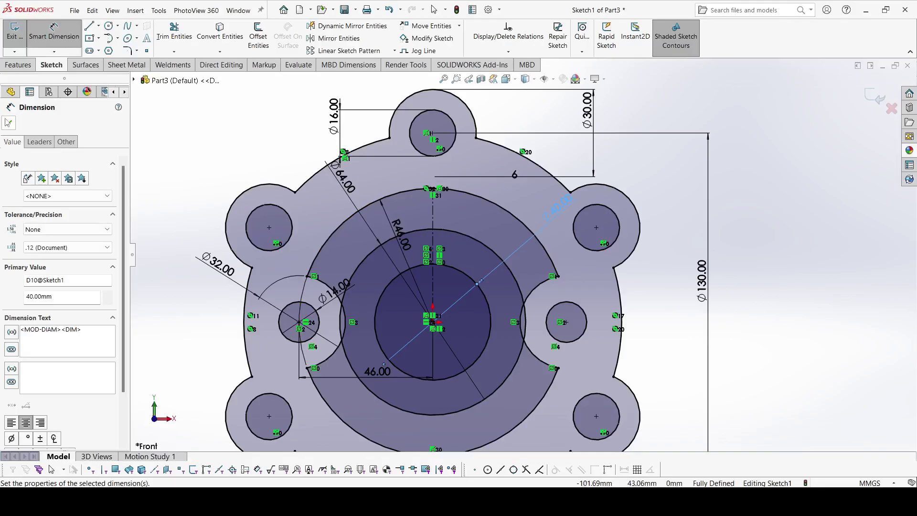
{"action": "left_click", "coordinate": [98, 26]}
Draw a centerline from the origin and dimension it 45° from the vertical centerline.
{"action": "left_click", "coordinate": [128, 39]}
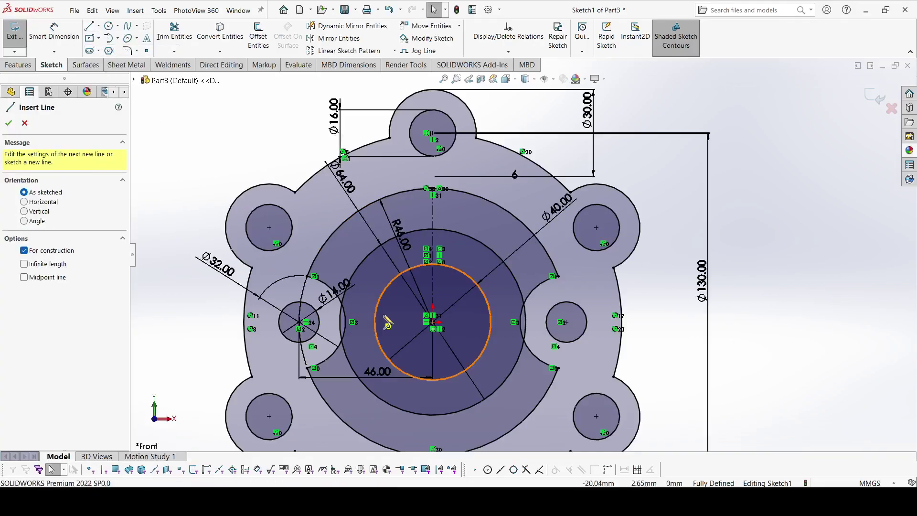
{"action": "left_click", "coordinate": [433, 322]}
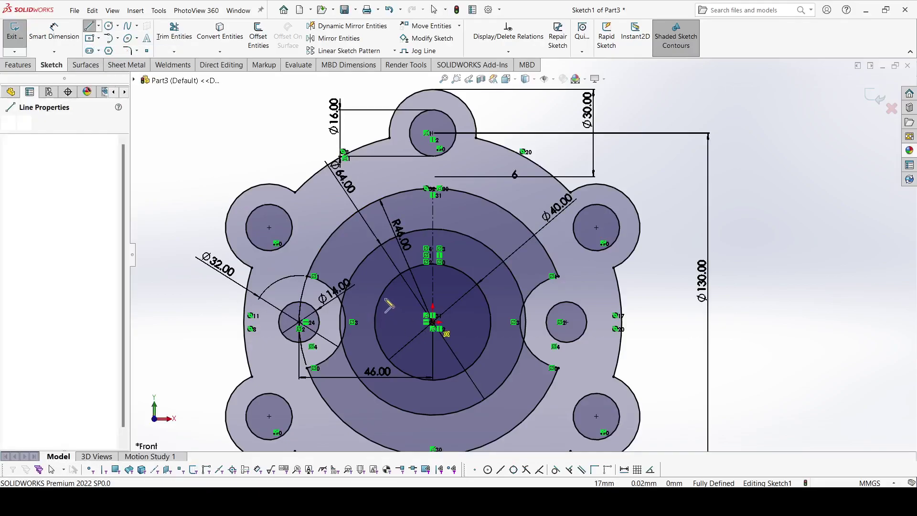
{"action": "right_click", "coordinate": [368, 260]}
{"action": "left_click", "coordinate": [382, 266]}
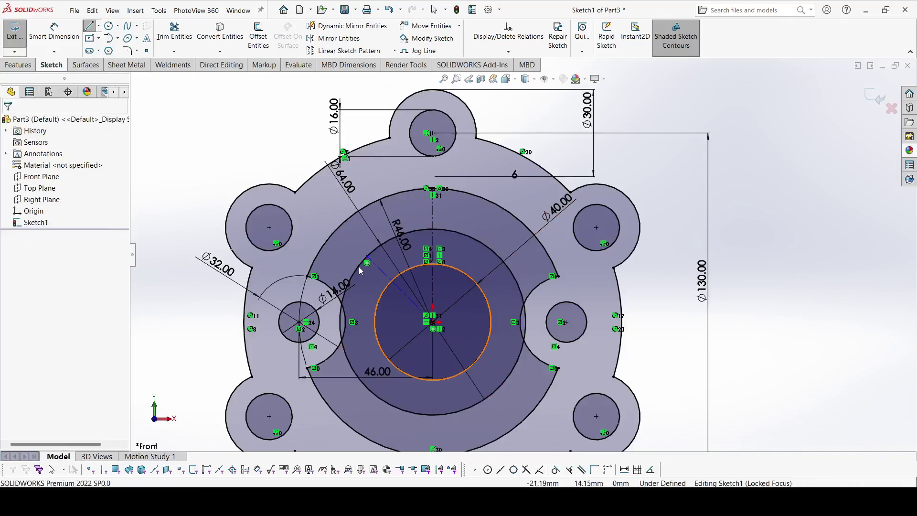
{"action": "left_click", "coordinate": [54, 31]}
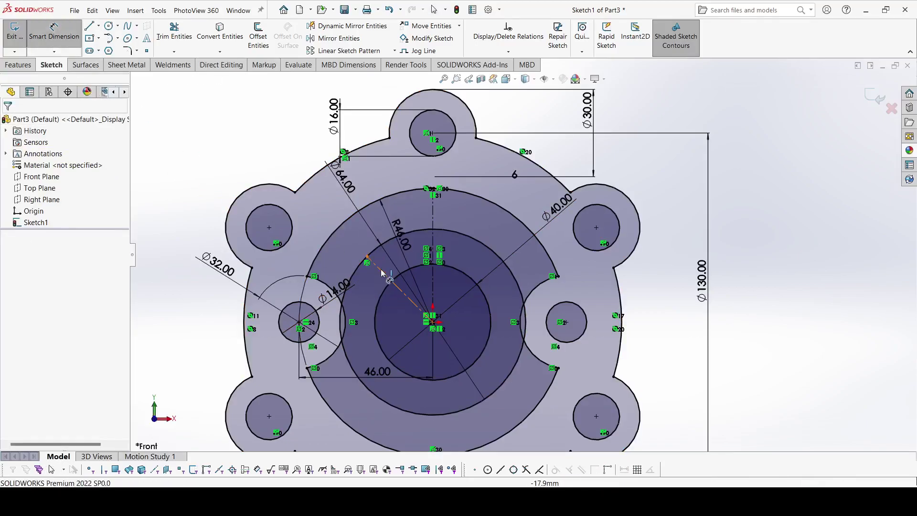
{"action": "left_click", "coordinate": [414, 305]}
{"action": "left_click", "coordinate": [433, 241]}
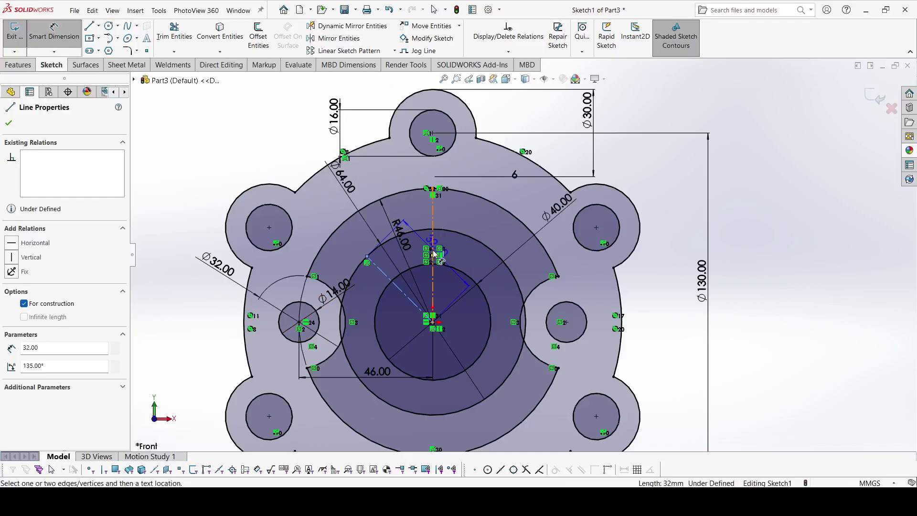
{"action": "left_click", "coordinate": [414, 216]}
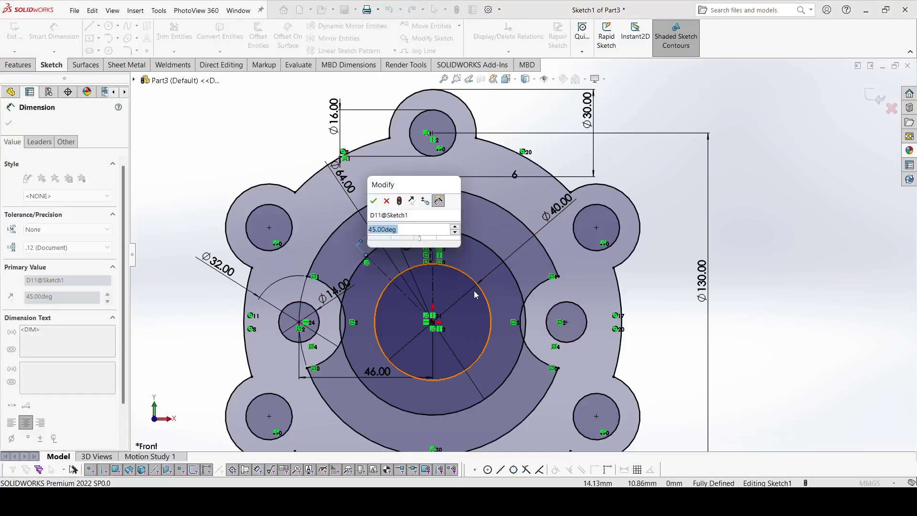
{"action": "key", "text": "Return"}
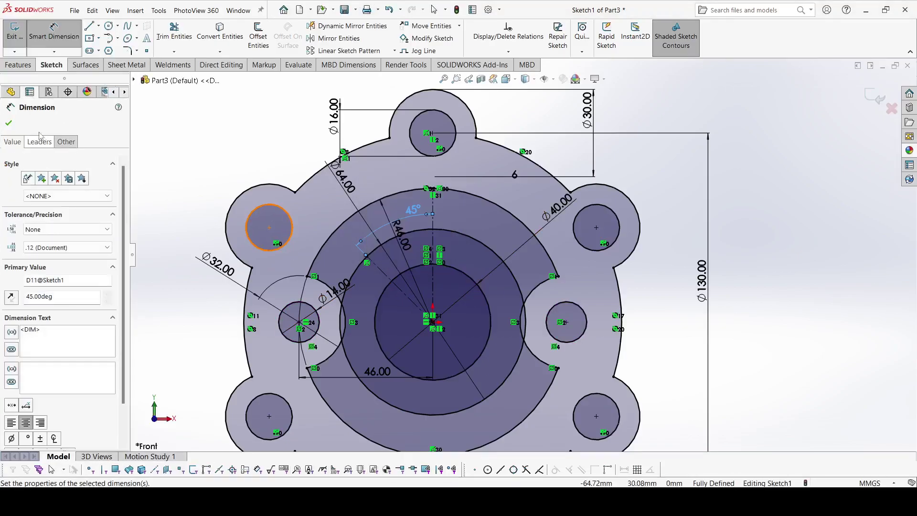
{"action": "left_click", "coordinate": [10, 123]}
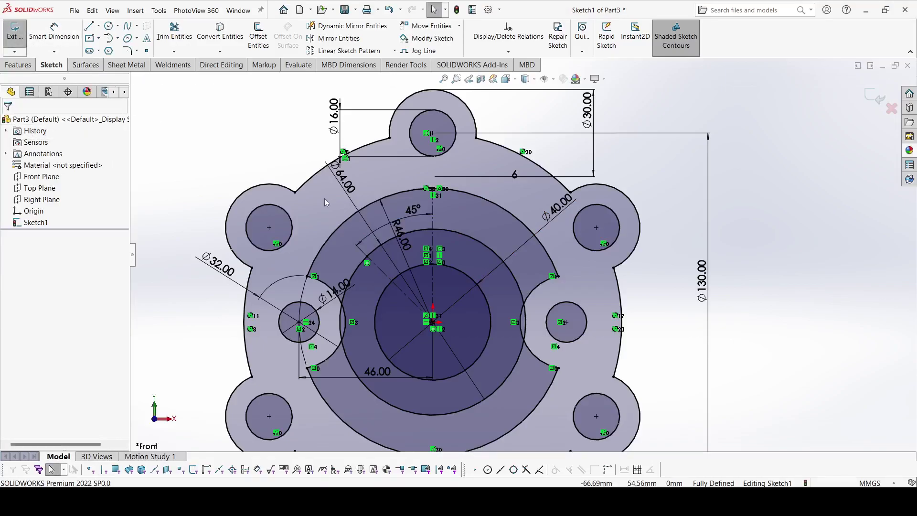
Drag the Ø64 and R46 dimension labels clear of the sketch geometry.
{"action": "left_click_drag", "start_coordinate": [344, 186], "coordinate": [145, 159]}
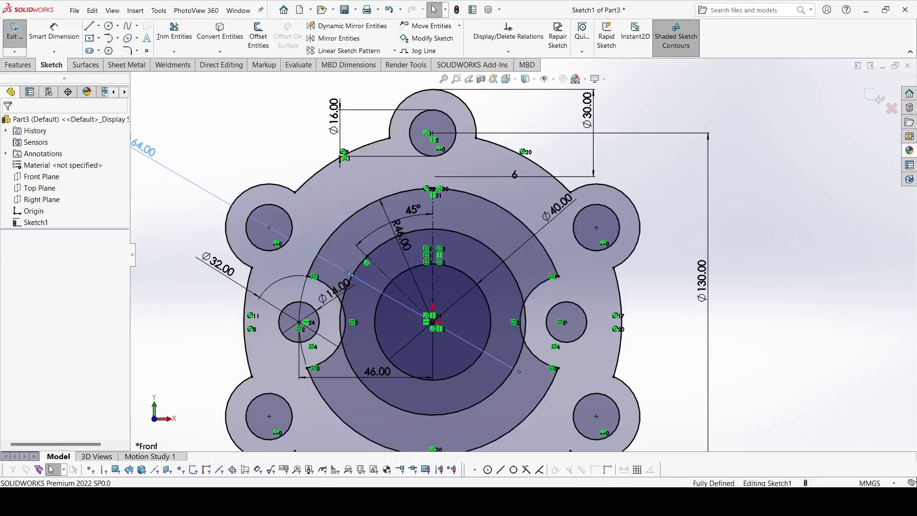
{"action": "left_click_drag", "start_coordinate": [403, 234], "coordinate": [513, 418]}
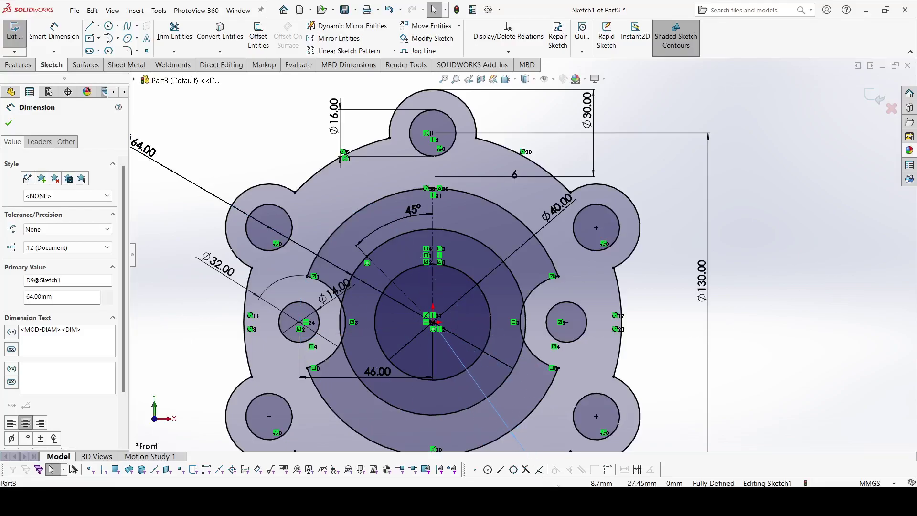
{"action": "left_click_drag", "start_coordinate": [557, 486], "coordinate": [549, 478]}
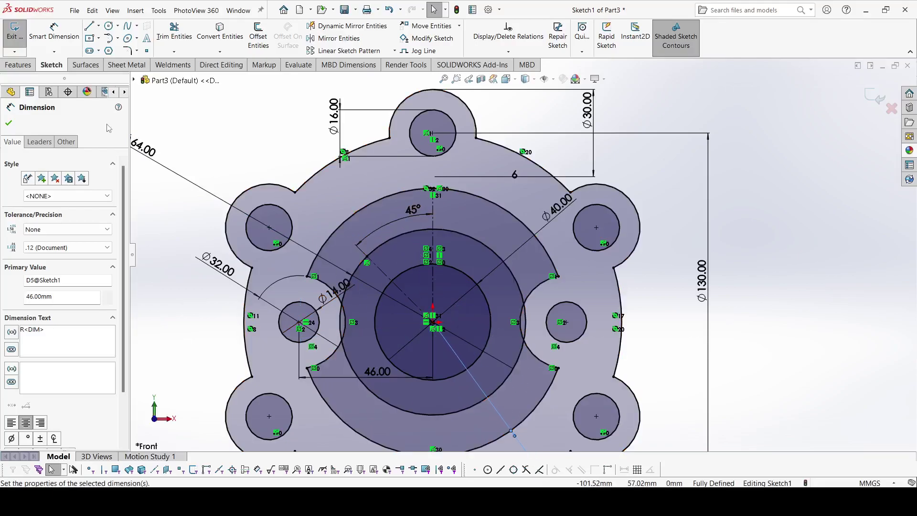
{"action": "left_click_drag", "start_coordinate": [144, 149], "coordinate": [150, 215]}
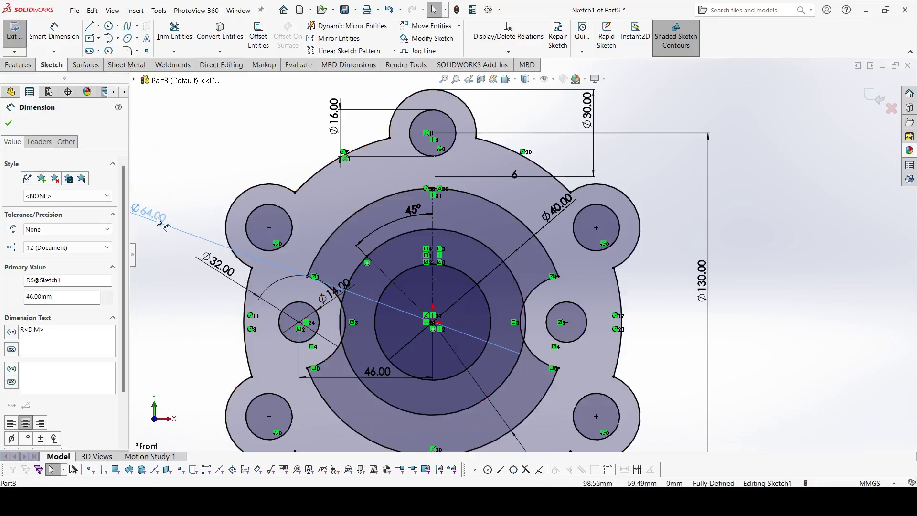
{"action": "left_click", "coordinate": [88, 27]}
Draw a line up-left from the centre and mirror it about the 45° centerline.
{"action": "scroll", "coordinate": [430, 315], "scroll_direction": "down", "scroll_amount": 3}
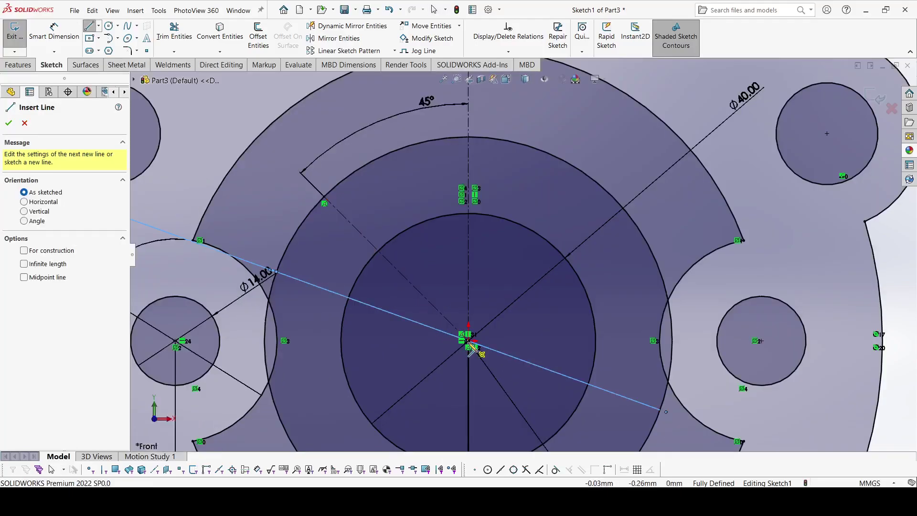
{"action": "left_click", "coordinate": [468, 340]}
{"action": "right_click", "coordinate": [409, 153]}
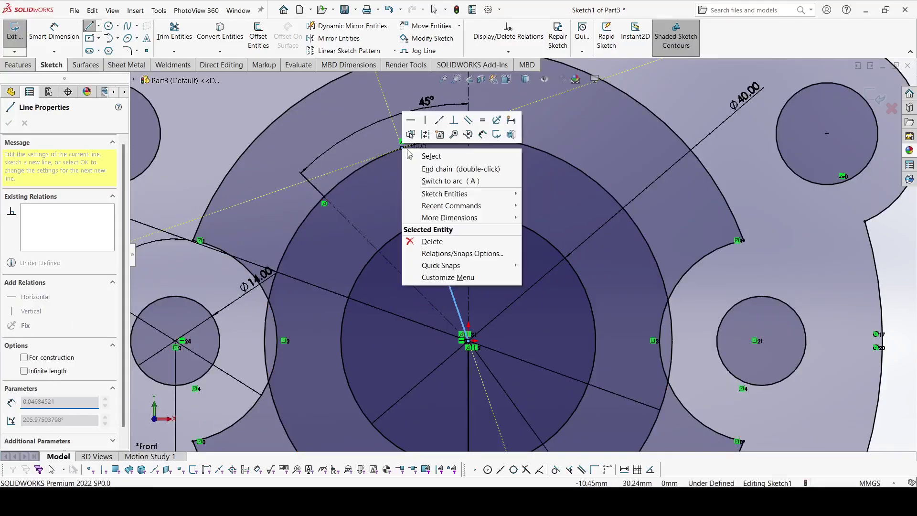
{"action": "left_click", "coordinate": [410, 155]}
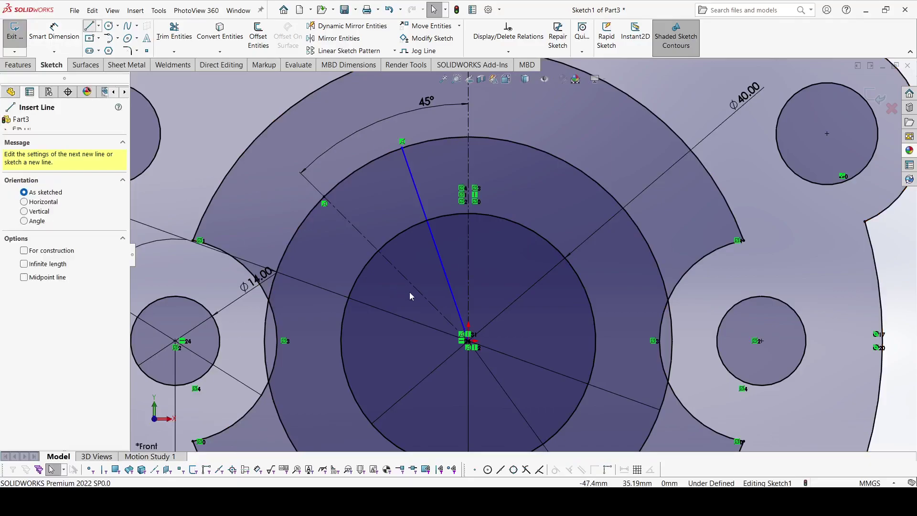
{"action": "left_click", "coordinate": [25, 122]}
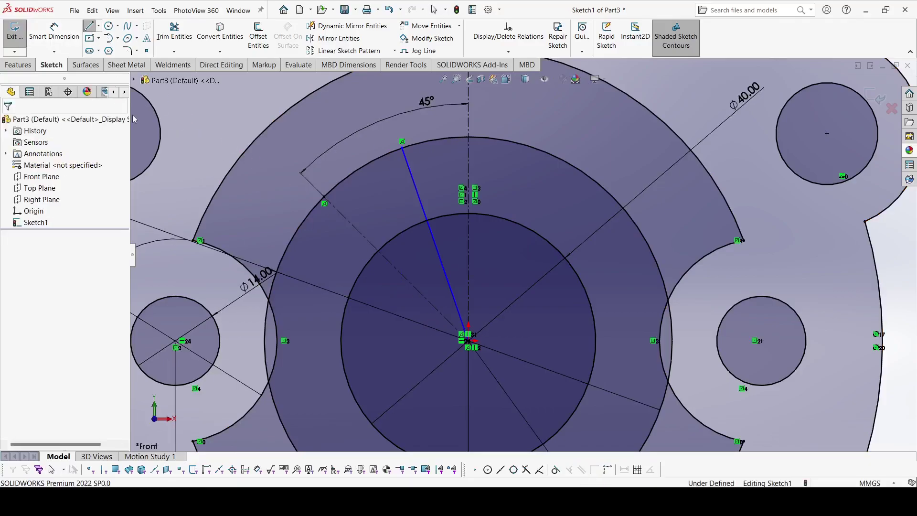
{"action": "left_click", "coordinate": [337, 38]}
{"action": "left_click", "coordinate": [416, 183]}
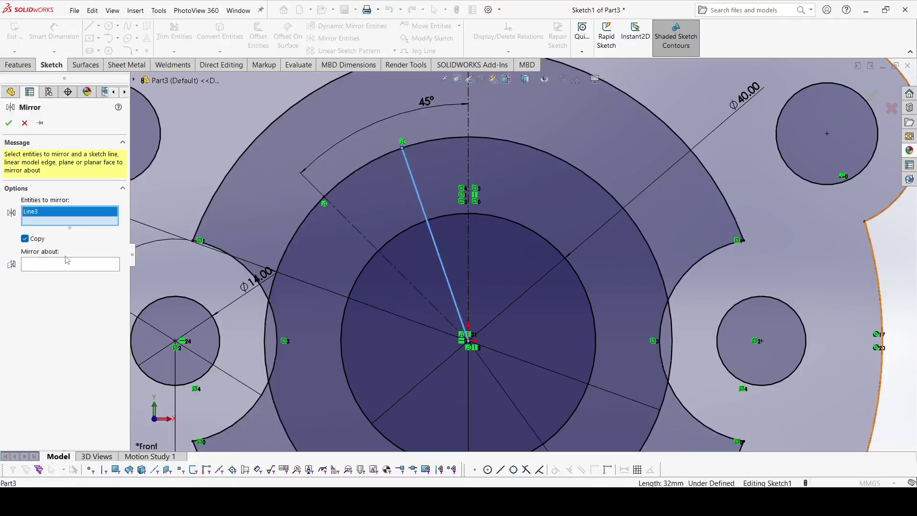
{"action": "left_click", "coordinate": [67, 263]}
{"action": "left_click", "coordinate": [347, 219]}
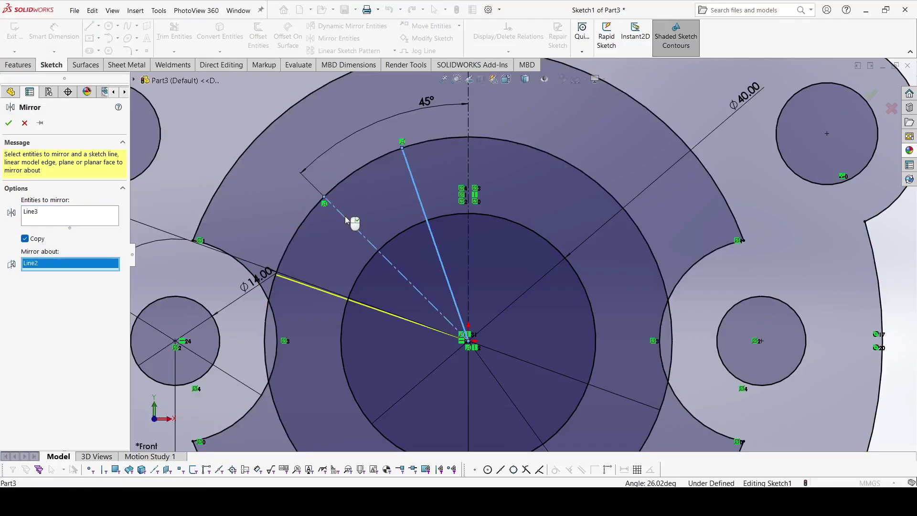
{"action": "left_click", "coordinate": [8, 123]}
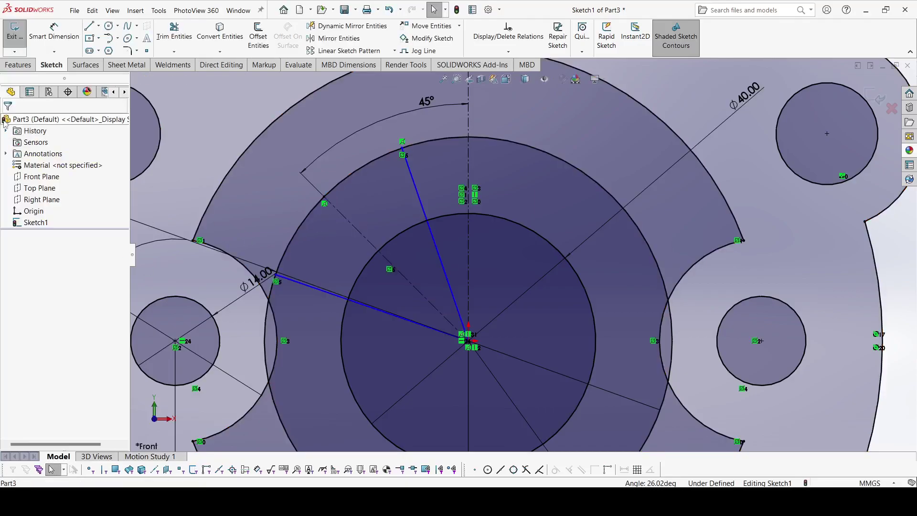
Dimension the distance between the two lines' outer ends to 16 mm.
{"action": "left_click", "coordinate": [37, 34]}
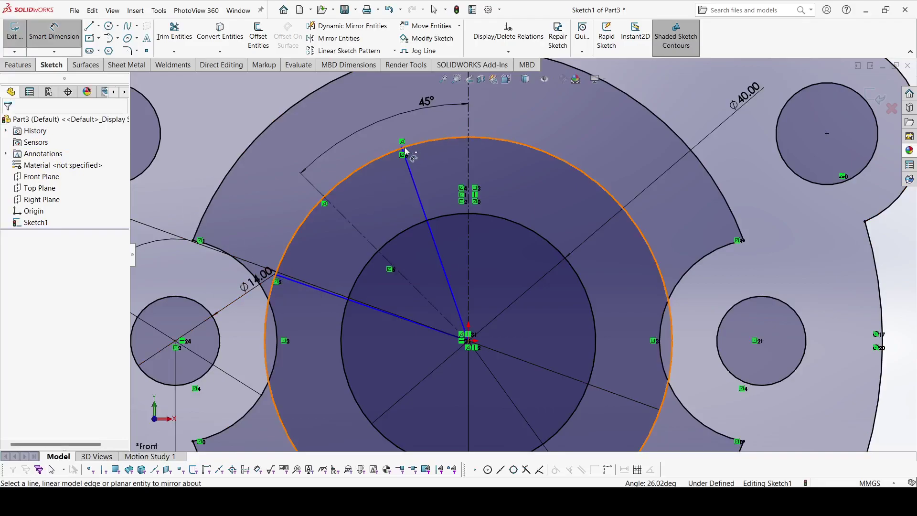
{"action": "left_click", "coordinate": [278, 277]}
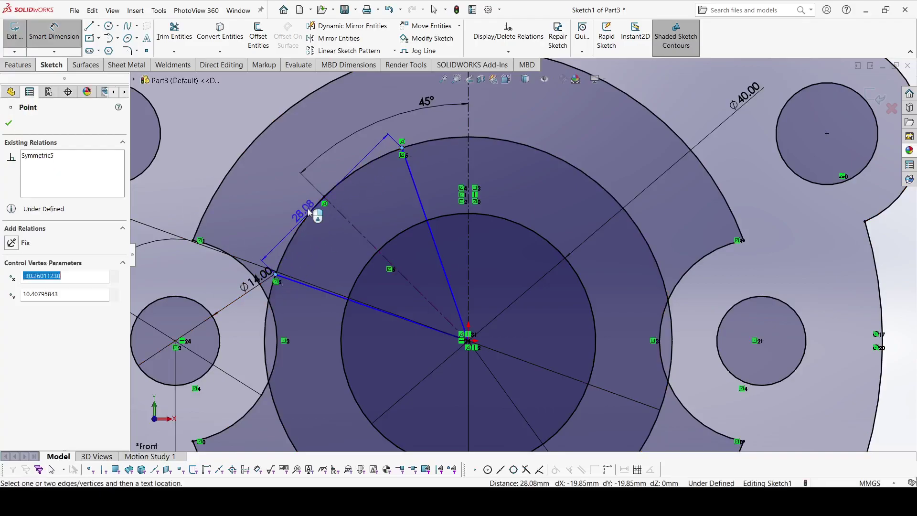
{"action": "left_click", "coordinate": [301, 186]}
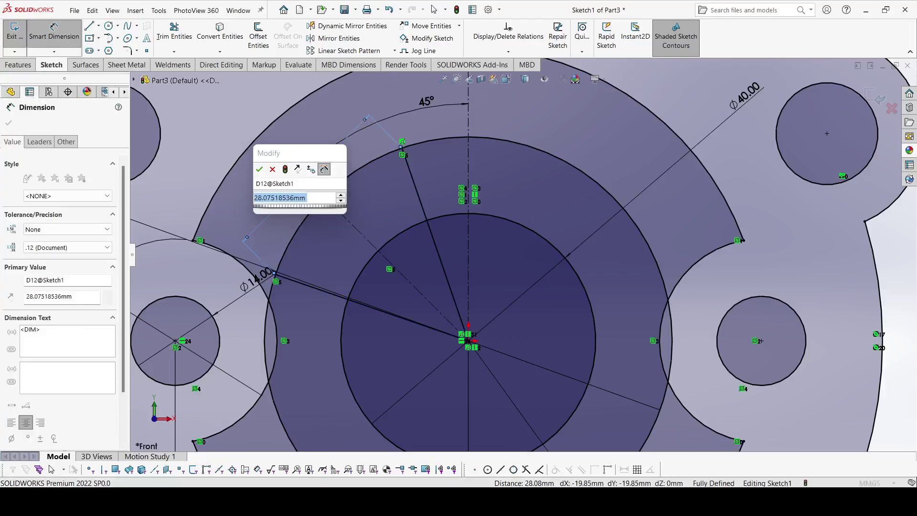
{"action": "type", "text": "16"}
{"action": "key", "text": "Return"}
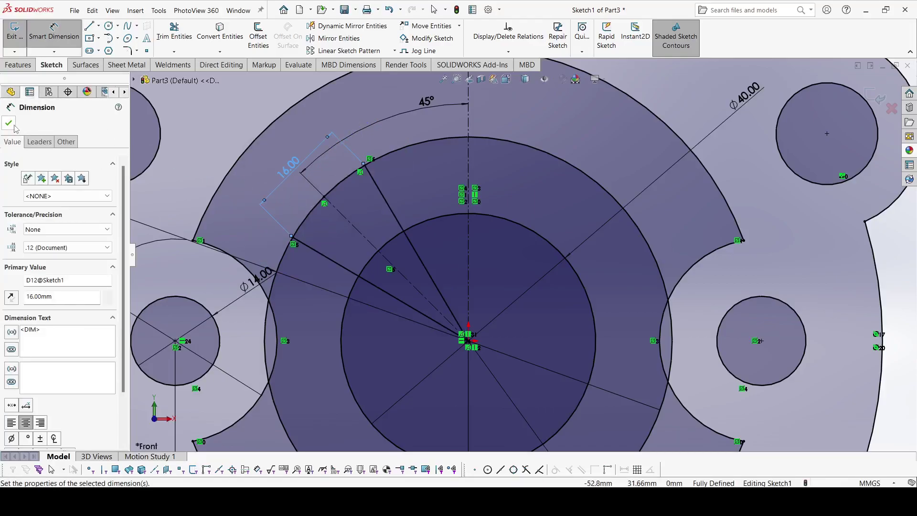
{"action": "left_click", "coordinate": [11, 124]}
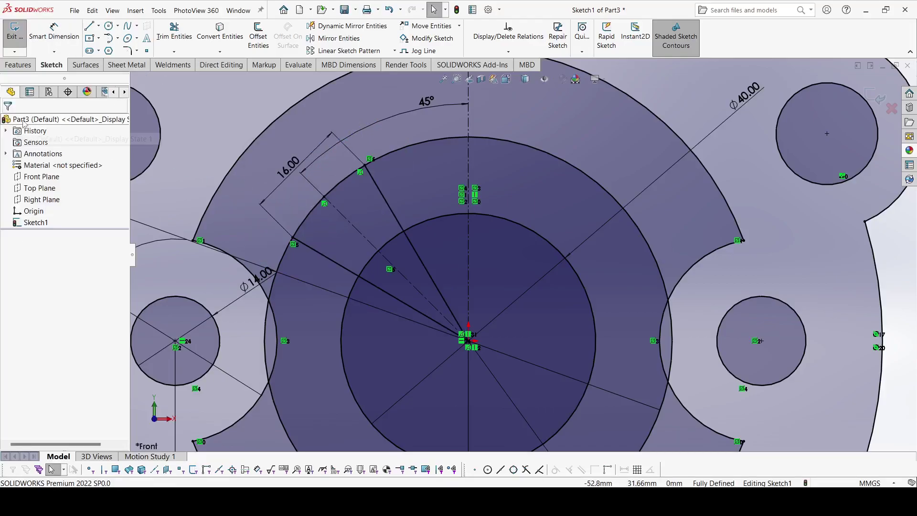
{"action": "left_click", "coordinate": [394, 50]}
Circular-pattern both radial lines into 4 instances equally spaced over 360°.
{"action": "left_click", "coordinate": [348, 70]}
{"action": "left_click", "coordinate": [377, 184]}
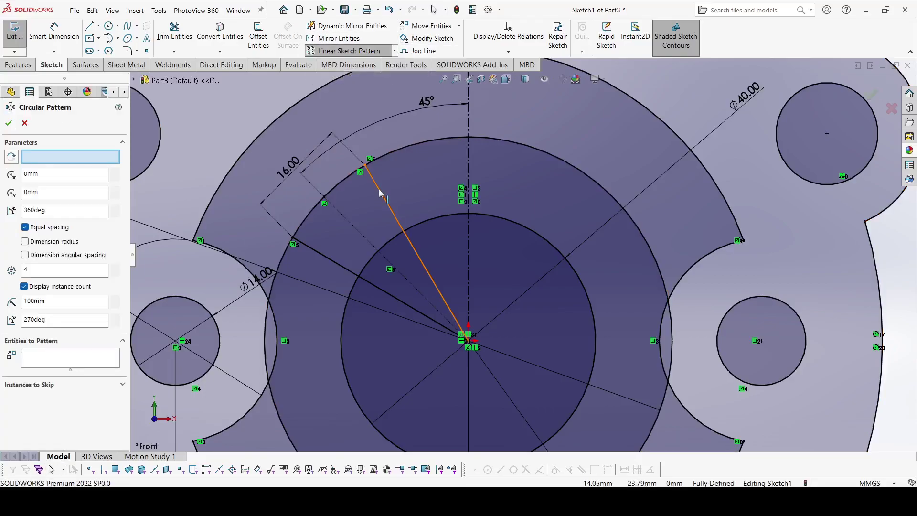
{"action": "left_click", "coordinate": [328, 262]}
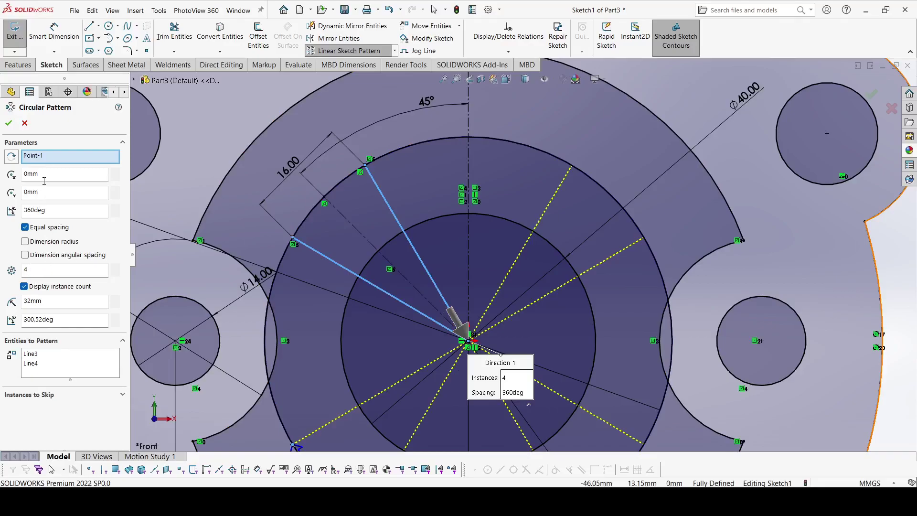
{"action": "left_click", "coordinate": [9, 123]}
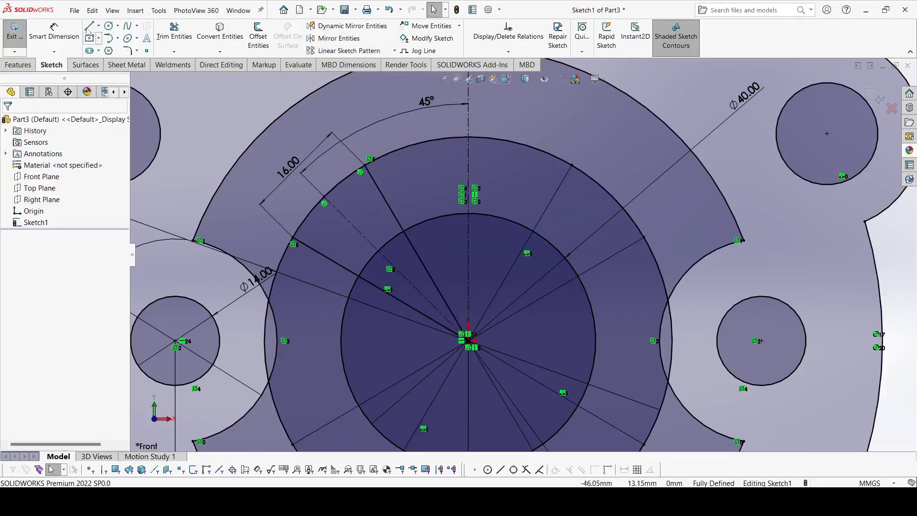
{"action": "left_click", "coordinate": [173, 35]}
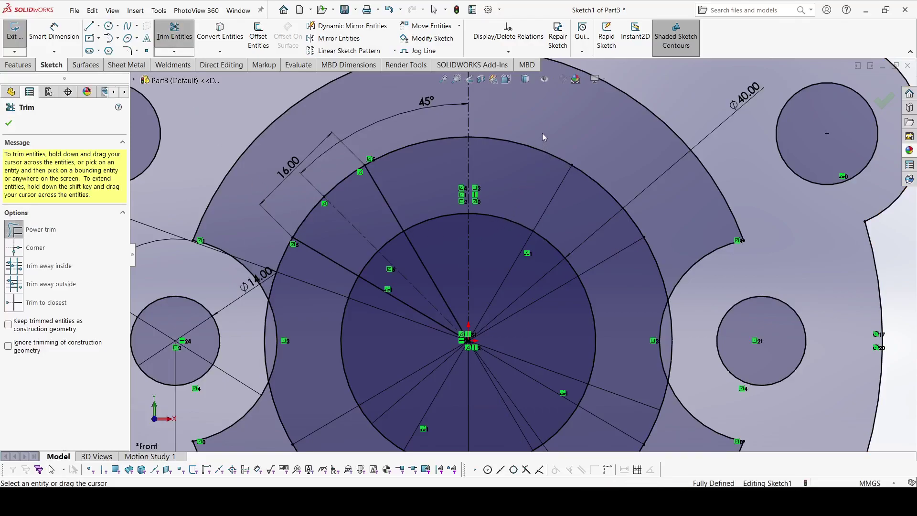
Power-trim the Ø64 ring arcs lying between the wedge line pairs.
{"action": "left_click_drag", "start_coordinate": [542, 133], "coordinate": [530, 157]}
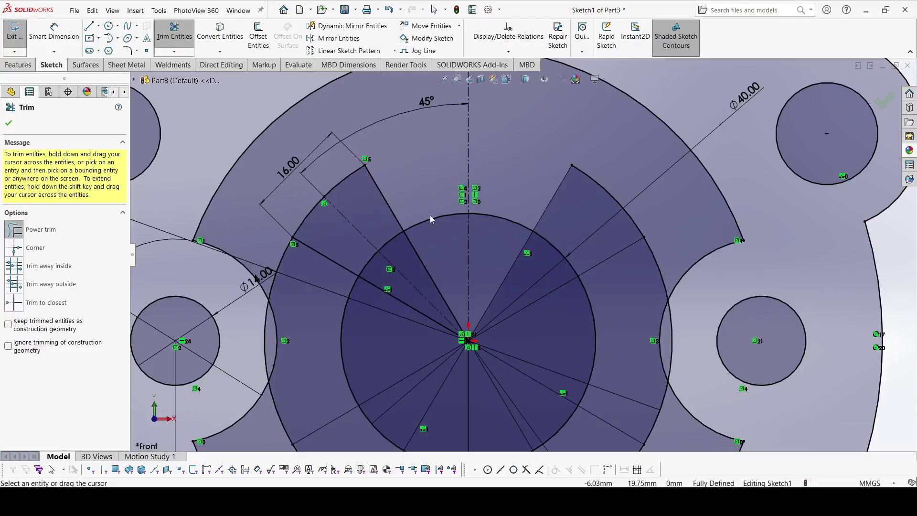
{"action": "scroll", "coordinate": [368, 272], "scroll_direction": "up", "scroll_amount": 3}
{"action": "mouse_move", "coordinate": [349, 245]}
{"action": "left_mouse_down"}
{"action": "mouse_move", "coordinate": [362, 269]}
{"action": "mouse_move", "coordinate": [340, 313]}
{"action": "left_mouse_up"}
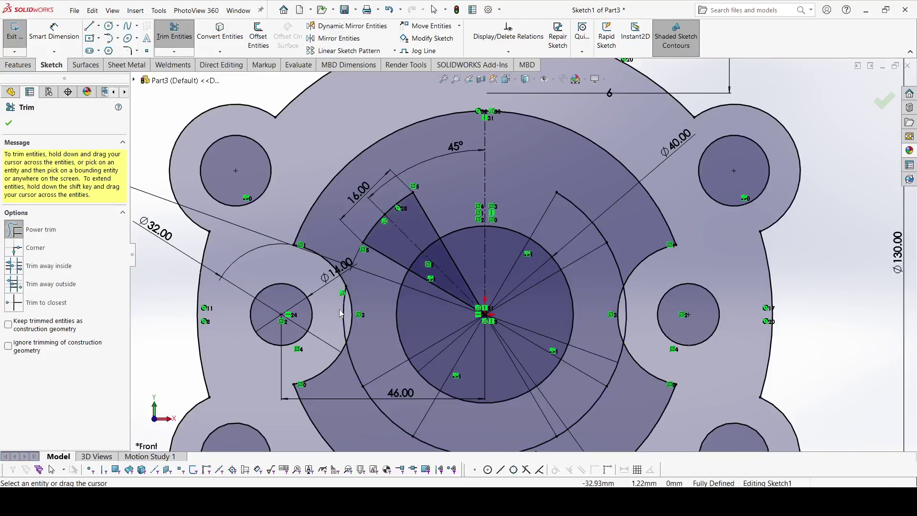
{"action": "left_click_drag", "start_coordinate": [362, 380], "coordinate": [353, 393]}
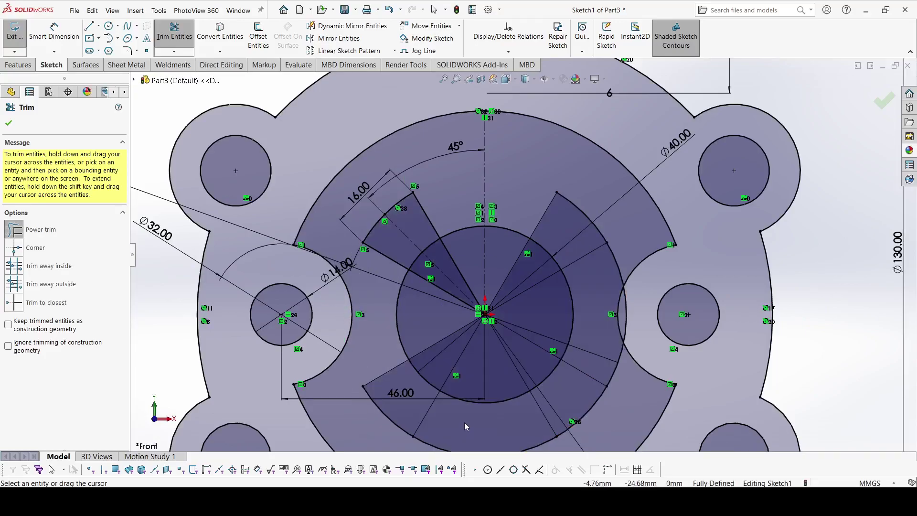
{"action": "scroll", "coordinate": [495, 383], "scroll_direction": "up", "scroll_amount": 3}
{"action": "scroll", "coordinate": [585, 295], "scroll_direction": "down", "scroll_amount": 4}
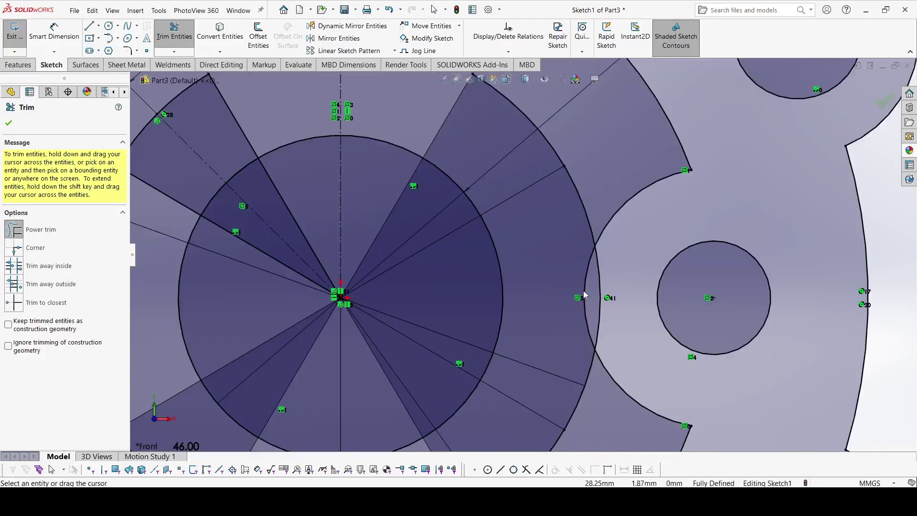
{"action": "left_click_drag", "start_coordinate": [553, 213], "coordinate": [606, 277]}
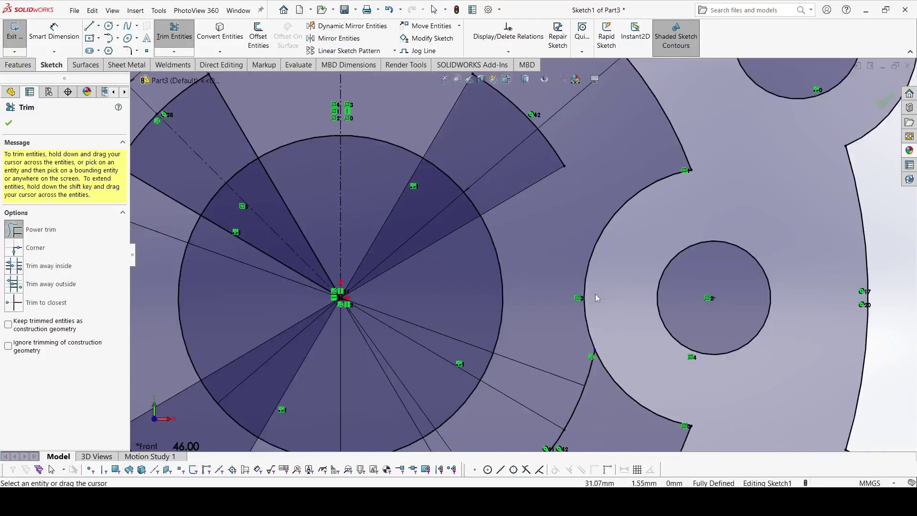
{"action": "scroll", "coordinate": [535, 316], "scroll_direction": "up", "scroll_amount": 3}
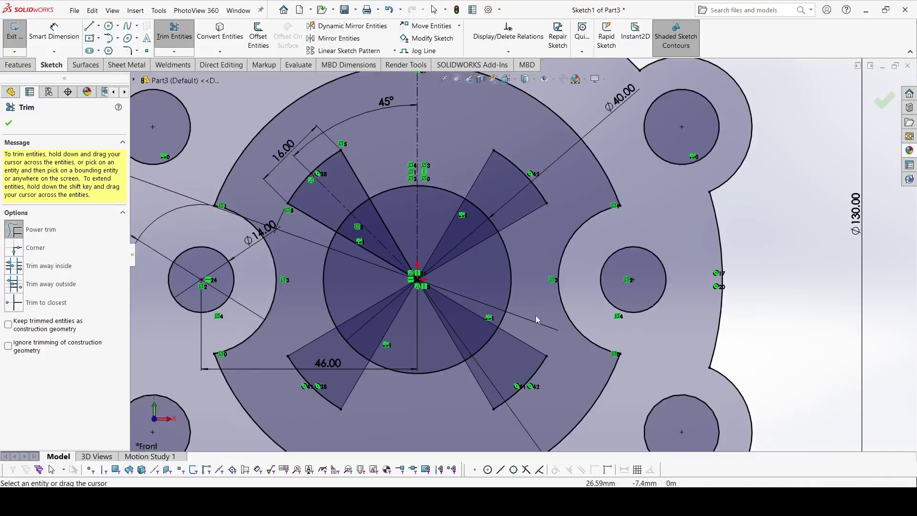
Trim the Ø40 hub arcs inside each wedge and the wedge lines inside the hub.
{"action": "mouse_move", "coordinate": [449, 228]}
{"action": "left_mouse_down"}
{"action": "mouse_move", "coordinate": [472, 265]}
{"action": "mouse_move", "coordinate": [459, 328]}
{"action": "left_mouse_up"}
{"action": "left_click_drag", "start_coordinate": [391, 324], "coordinate": [380, 304]}
{"action": "mouse_move", "coordinate": [366, 258]}
{"action": "left_mouse_down"}
{"action": "mouse_move", "coordinate": [395, 219]}
{"action": "mouse_move", "coordinate": [389, 234]}
{"action": "left_mouse_up"}
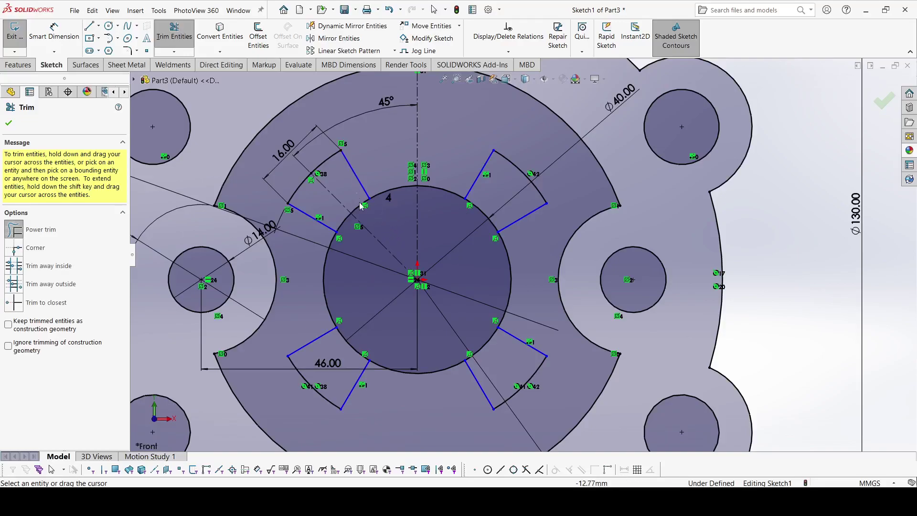
{"action": "left_click_drag", "start_coordinate": [360, 205], "coordinate": [361, 216]}
{"action": "mouse_move", "coordinate": [349, 276]}
{"action": "left_mouse_down"}
{"action": "mouse_move", "coordinate": [363, 329]}
{"action": "mouse_move", "coordinate": [400, 358]}
{"action": "left_mouse_up"}
{"action": "left_click_drag", "start_coordinate": [484, 339], "coordinate": [497, 360]}
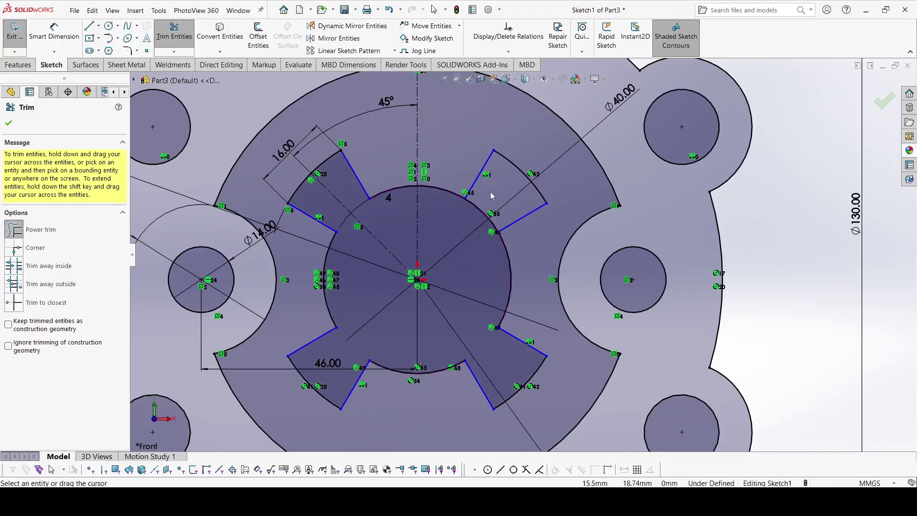
{"action": "left_click_drag", "start_coordinate": [473, 227], "coordinate": [493, 196]}
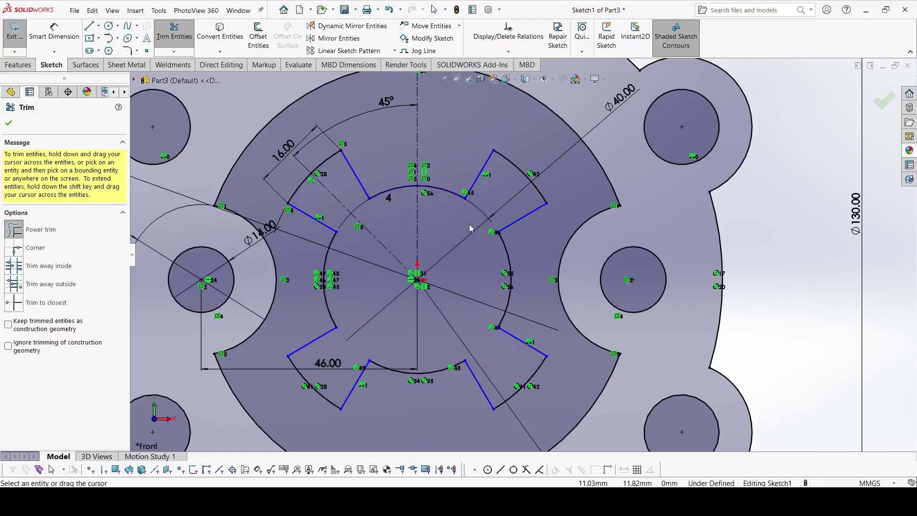
{"action": "left_click", "coordinate": [8, 123]}
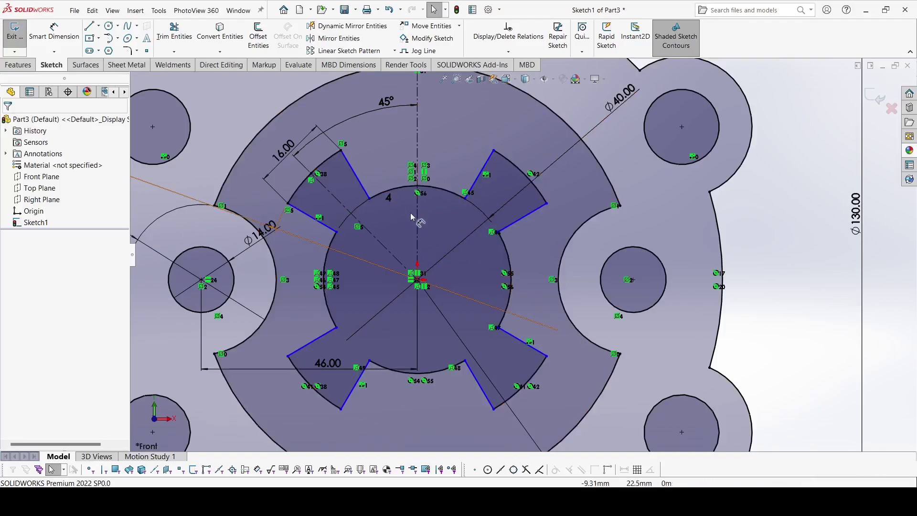
Exit the sketch and extrude the flange and keyed-hub regions 25 mm as Boss-Extrude1.
{"action": "key", "text": "f"}
{"action": "left_click", "coordinate": [19, 40]}
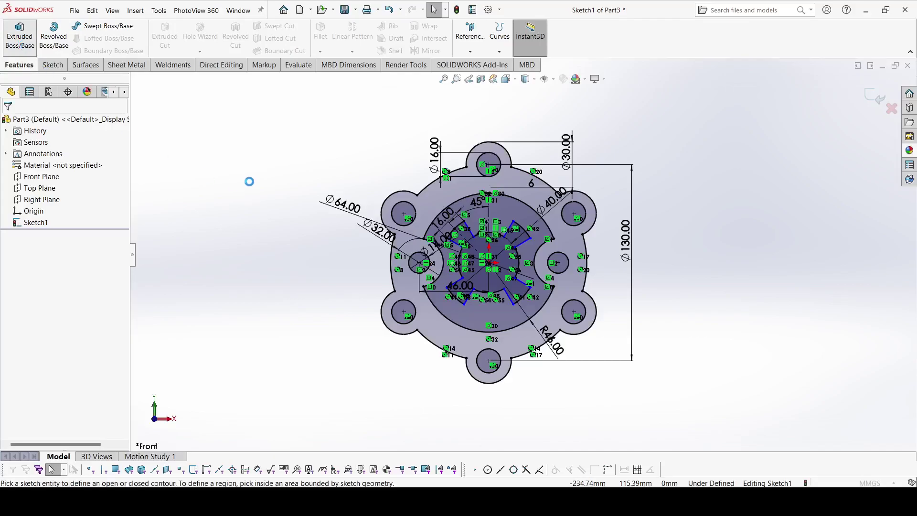
{"action": "left_click", "coordinate": [468, 188]}
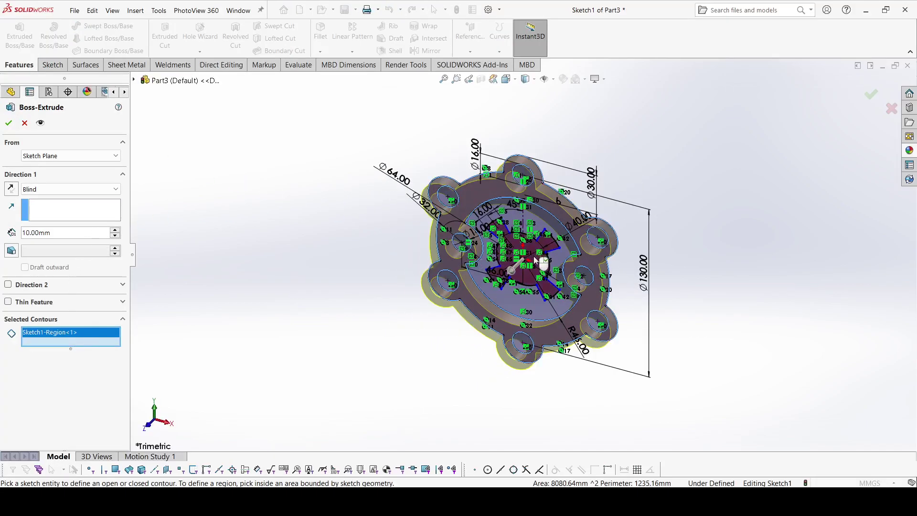
{"action": "left_click", "coordinate": [537, 275]}
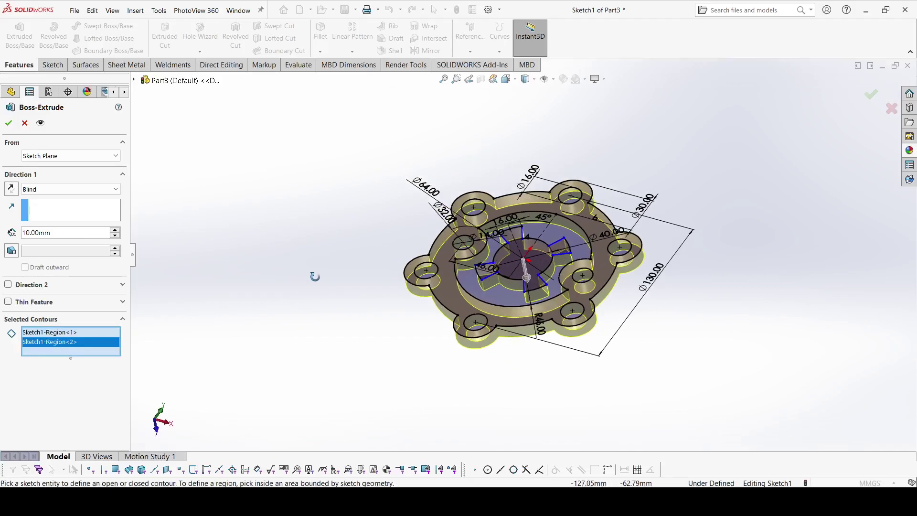
{"action": "middle_click_drag", "start_coordinate": [304, 225], "coordinate": [334, 195]}
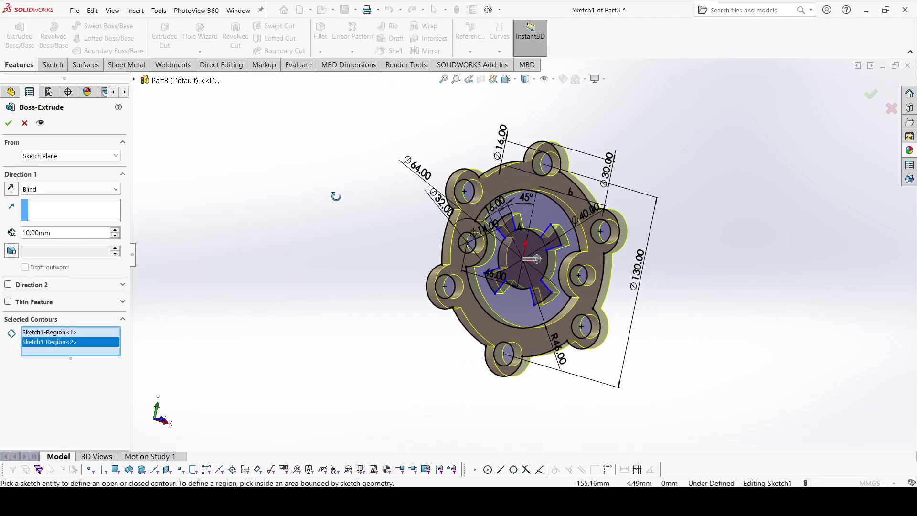
{"action": "left_click", "coordinate": [507, 79]}
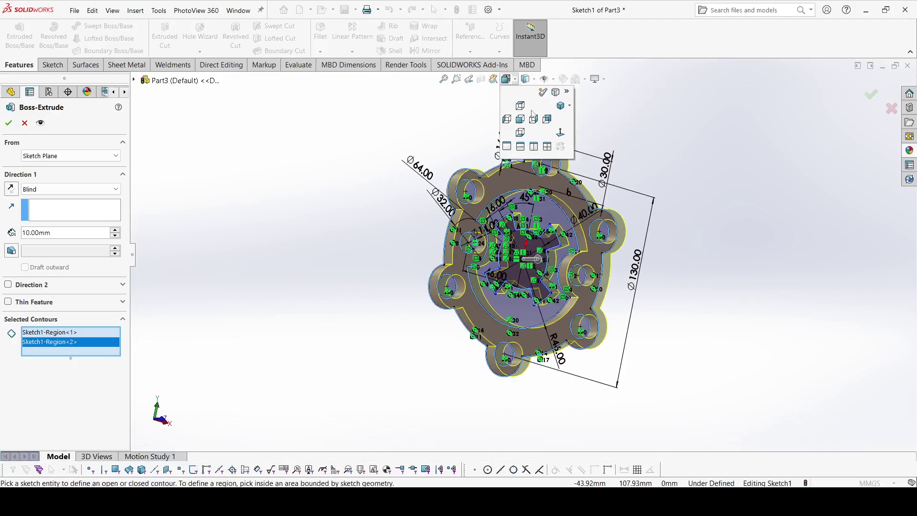
{"action": "middle_click_drag", "start_coordinate": [463, 141], "coordinate": [319, 200]}
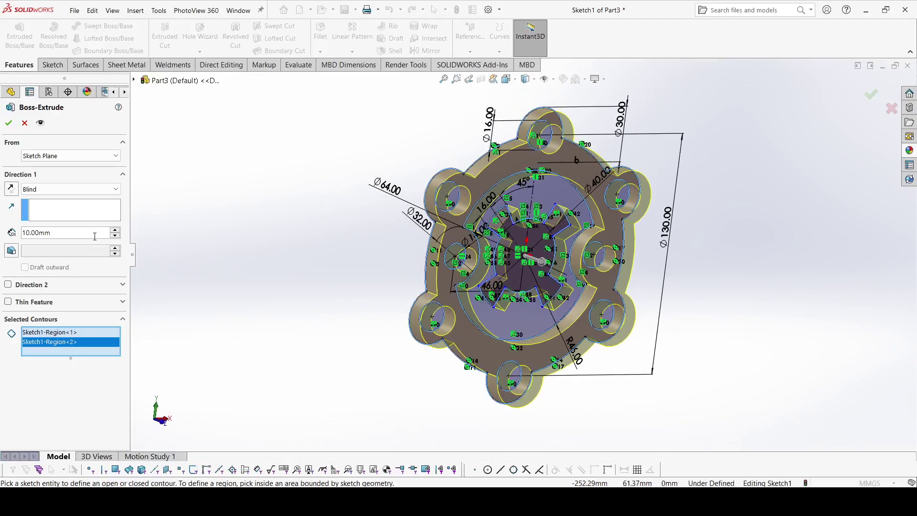
{"action": "type", "text": "25"}
{"action": "key", "text": "Return"}
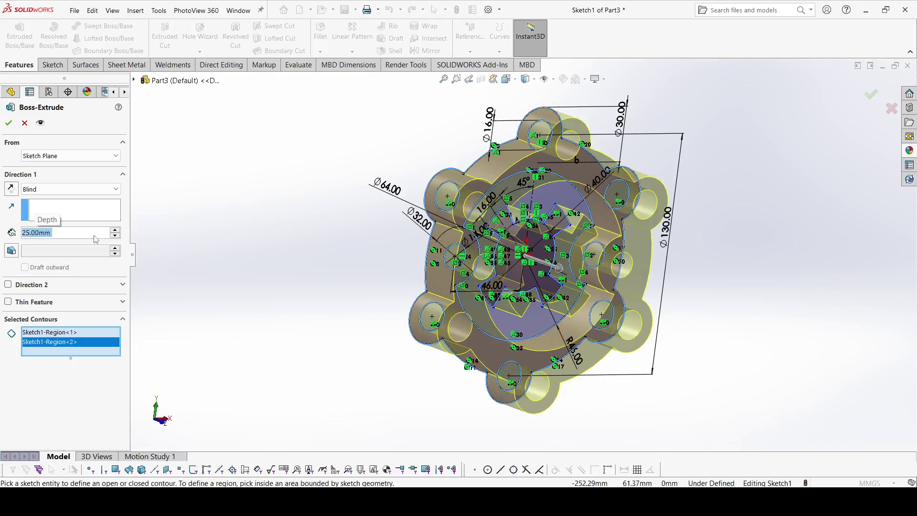
{"action": "left_click", "coordinate": [9, 124]}
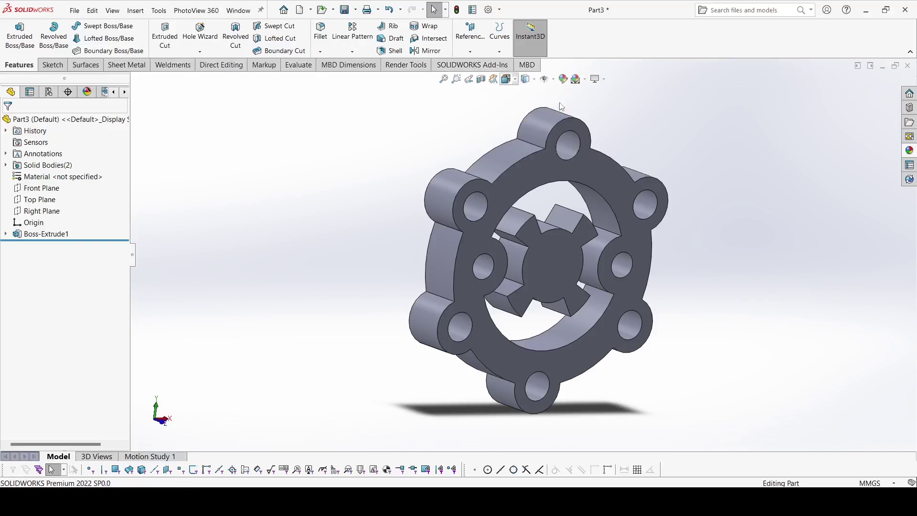
{"action": "key", "text": "ctrl+7"}
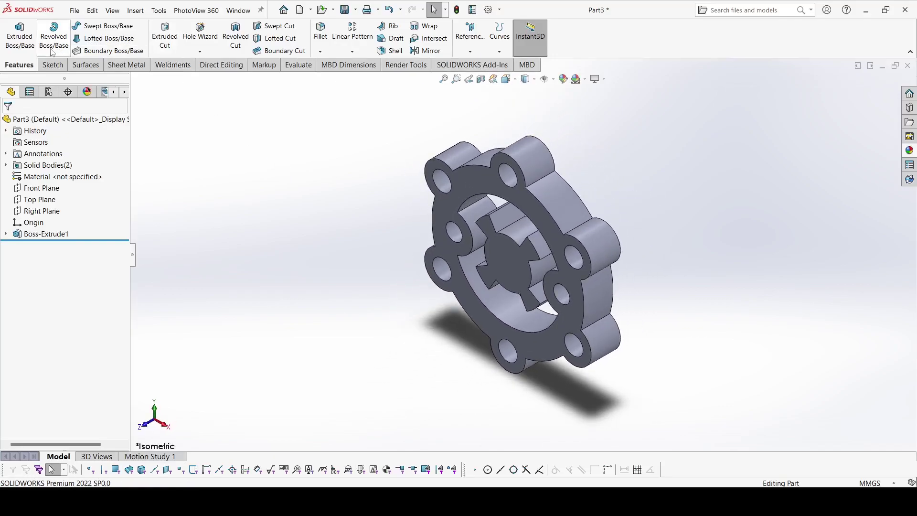
Extrude only the Sketch1 ring region 10 mm deep as Boss-Extrude2.
{"action": "left_click", "coordinate": [19, 34]}
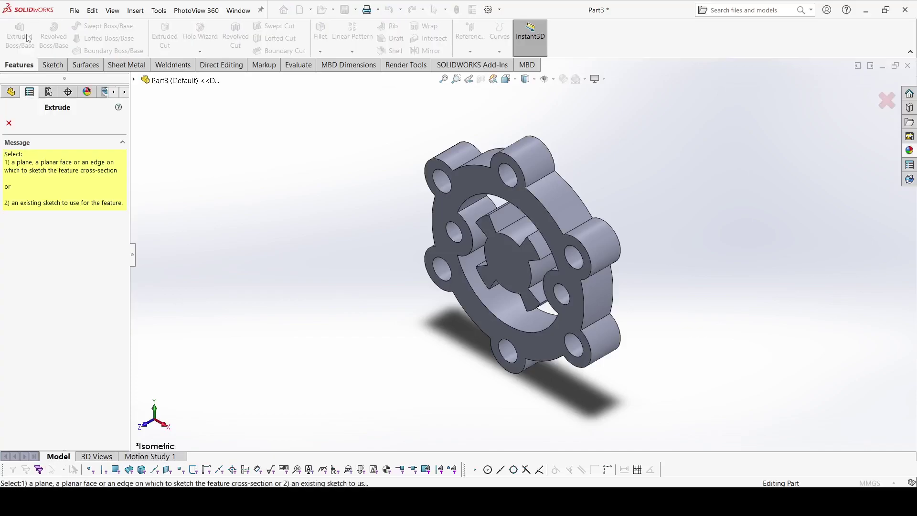
{"action": "left_click", "coordinate": [135, 81]}
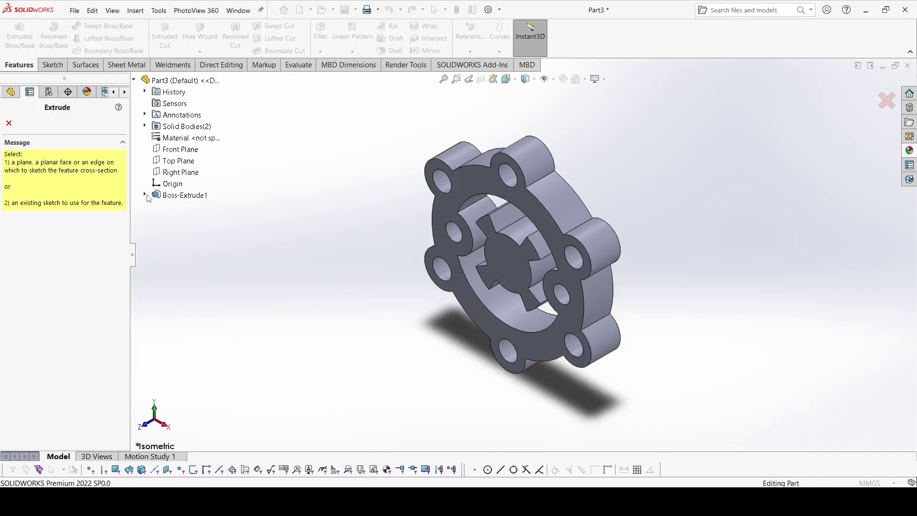
{"action": "left_click", "coordinate": [144, 195]}
{"action": "left_click", "coordinate": [191, 206]}
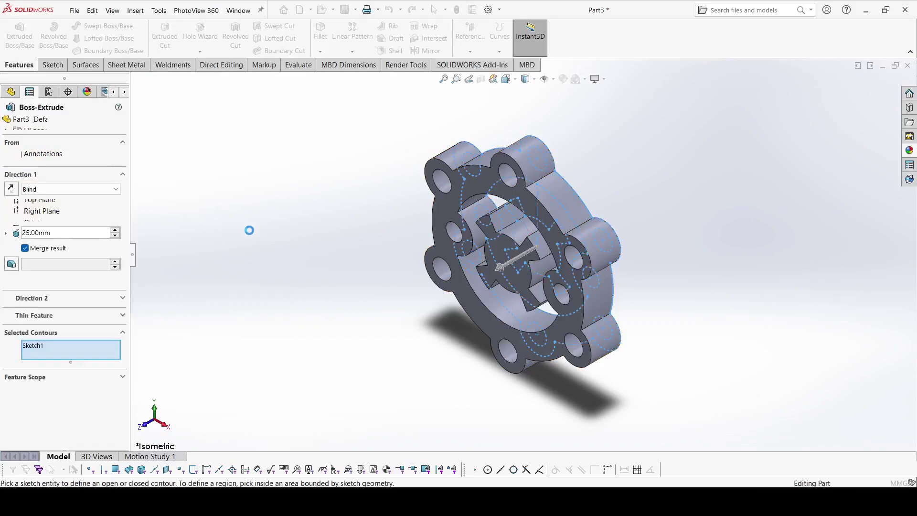
{"action": "left_click", "coordinate": [67, 344]}
{"action": "right_click", "coordinate": [73, 347]}
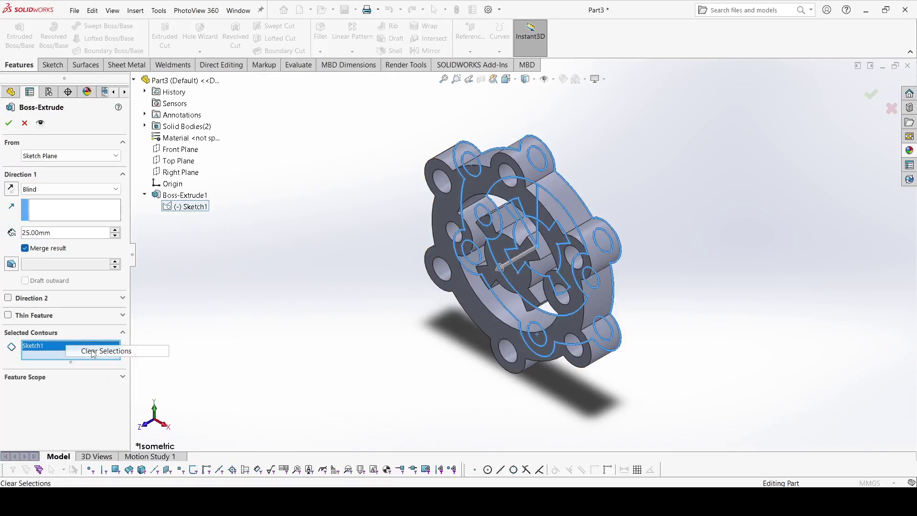
{"action": "left_click", "coordinate": [83, 351]}
{"action": "left_click", "coordinate": [489, 218]}
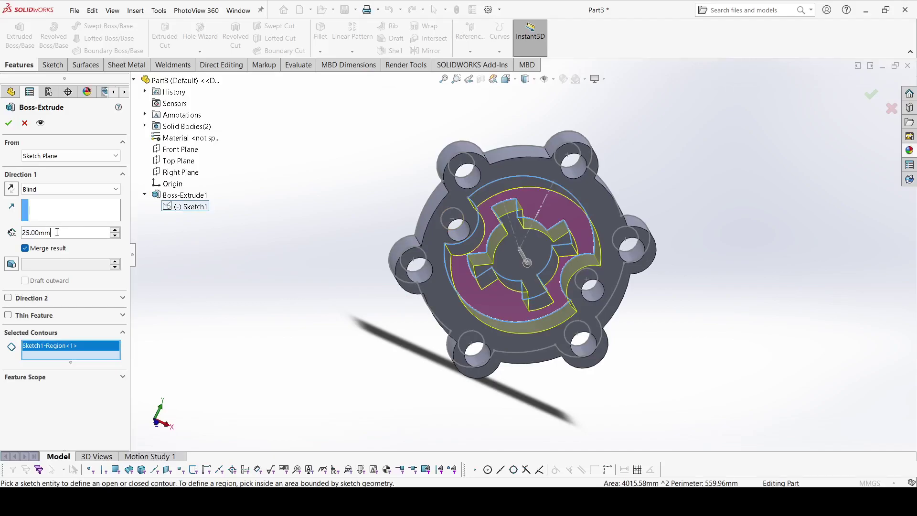
{"action": "type", "text": "10"}
{"action": "key", "text": "Return"}
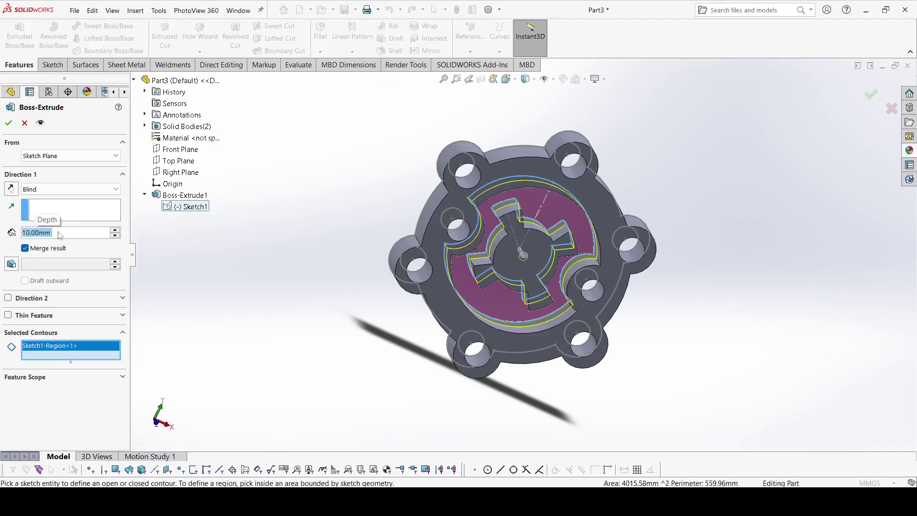
{"action": "mouse_move", "coordinate": [299, 272]}
{"action": "middle_mouse_down"}
{"action": "mouse_move", "coordinate": [358, 351]}
{"action": "mouse_move", "coordinate": [351, 357]}
{"action": "mouse_move", "coordinate": [286, 277]}
{"action": "middle_mouse_up"}
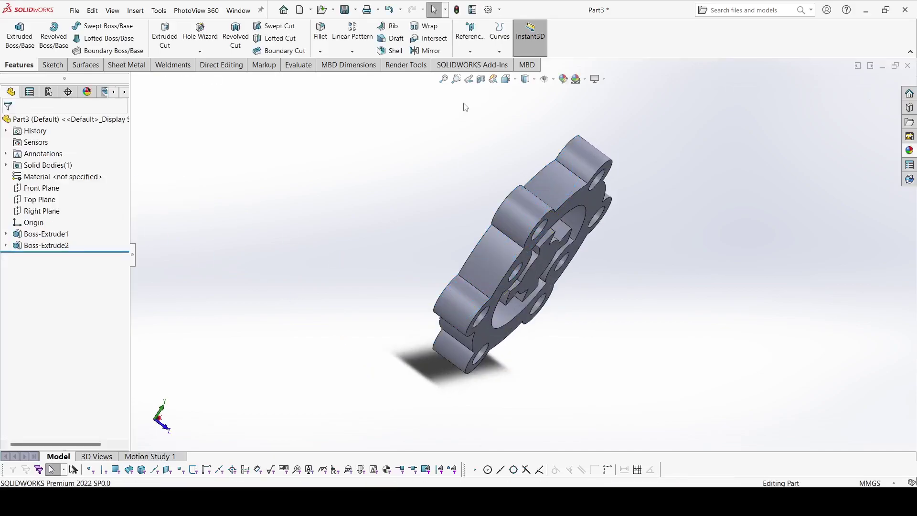
{"action": "left_click", "coordinate": [513, 79]}
In isometric view, give the Boss-Extrude2 solid body a teal colour appearance.
{"action": "left_click", "coordinate": [561, 106]}
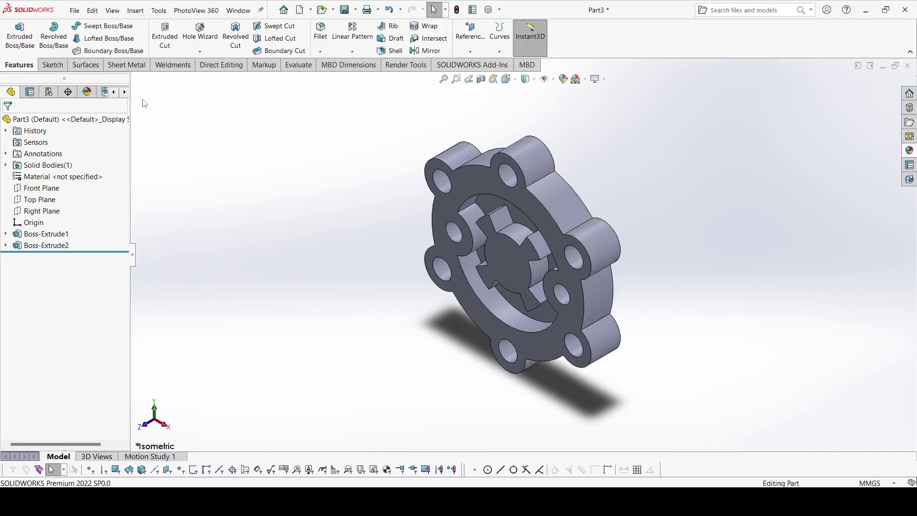
{"action": "left_click", "coordinate": [5, 164]}
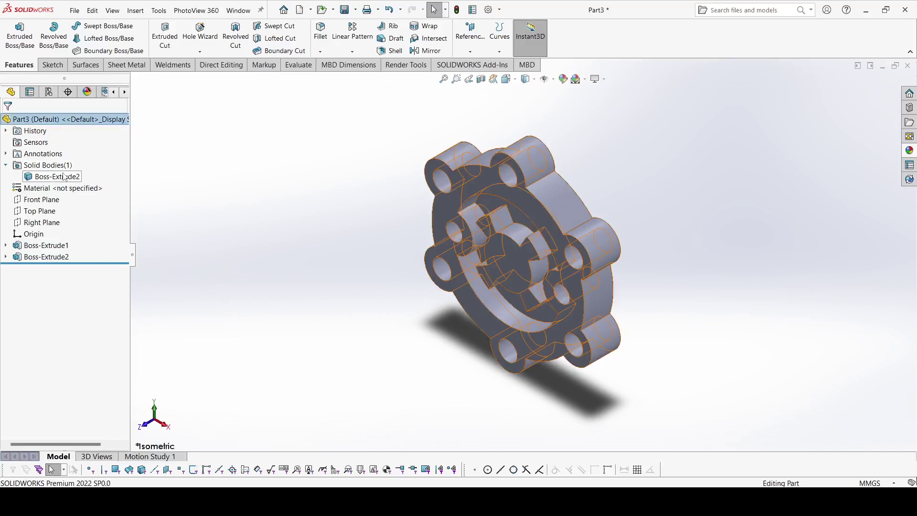
{"action": "left_click", "coordinate": [64, 177]}
{"action": "left_click", "coordinate": [127, 160]}
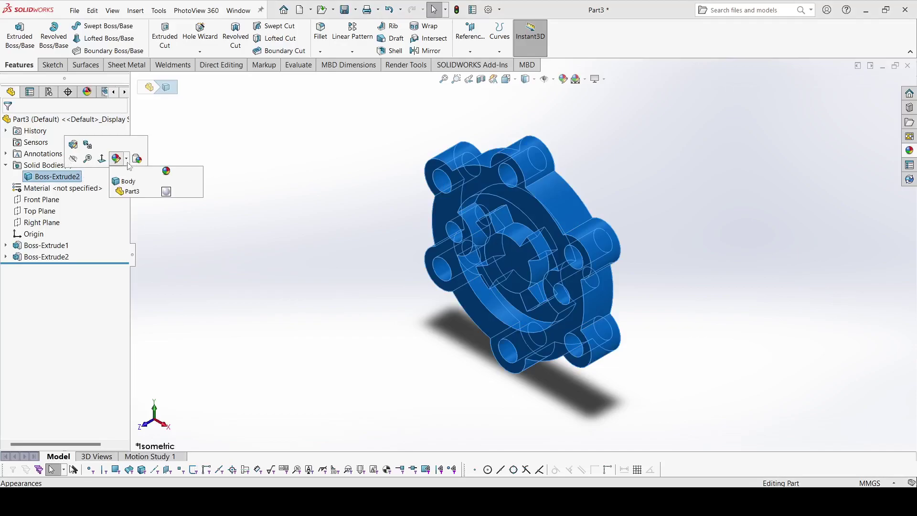
{"action": "left_click", "coordinate": [131, 182]}
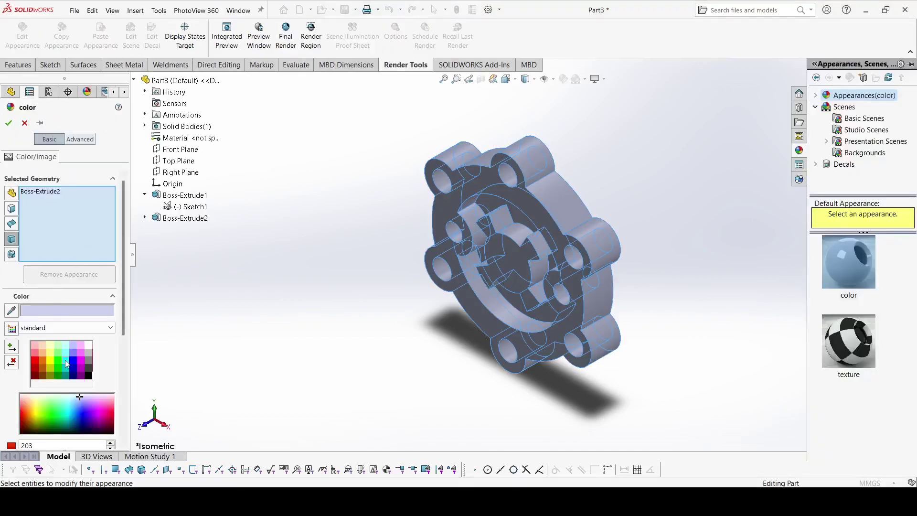
{"action": "left_click", "coordinate": [67, 365]}
{"action": "left_click", "coordinate": [9, 123]}
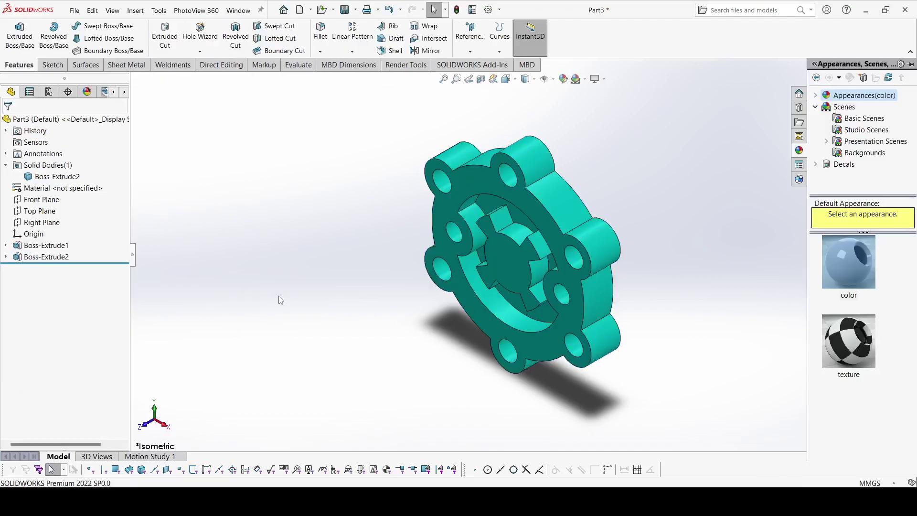